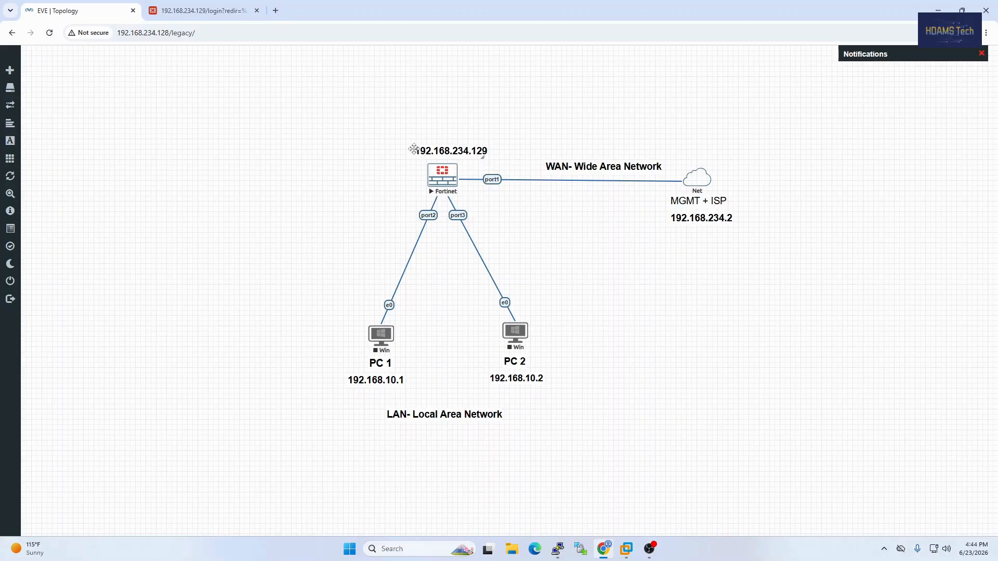
Log in to the FortiGate web interface as admin with the account password, and dismiss the setup and FortiOS 7.0.0 prompts
left_click(182, 14)
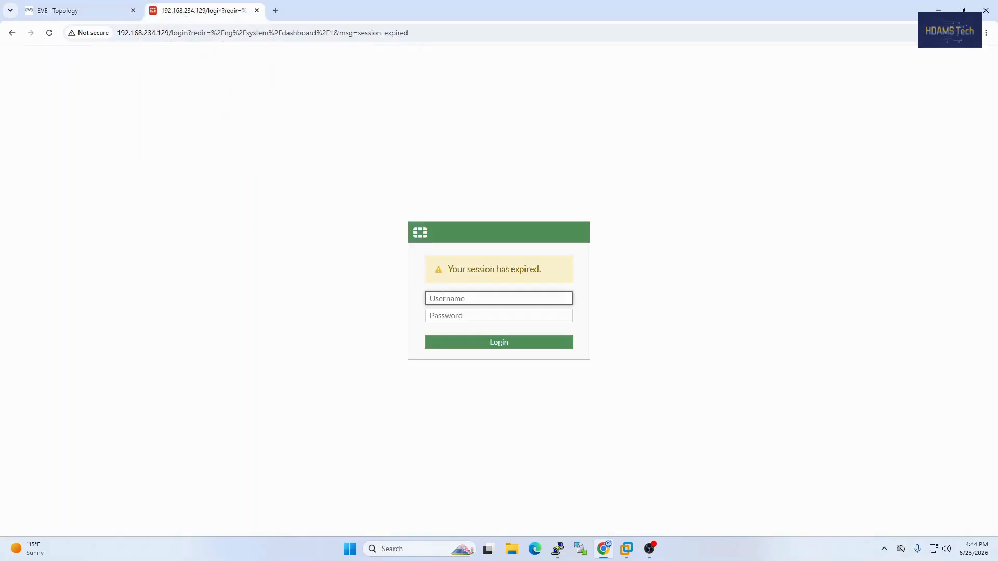
type("admin")
key("Tab")
type("•")
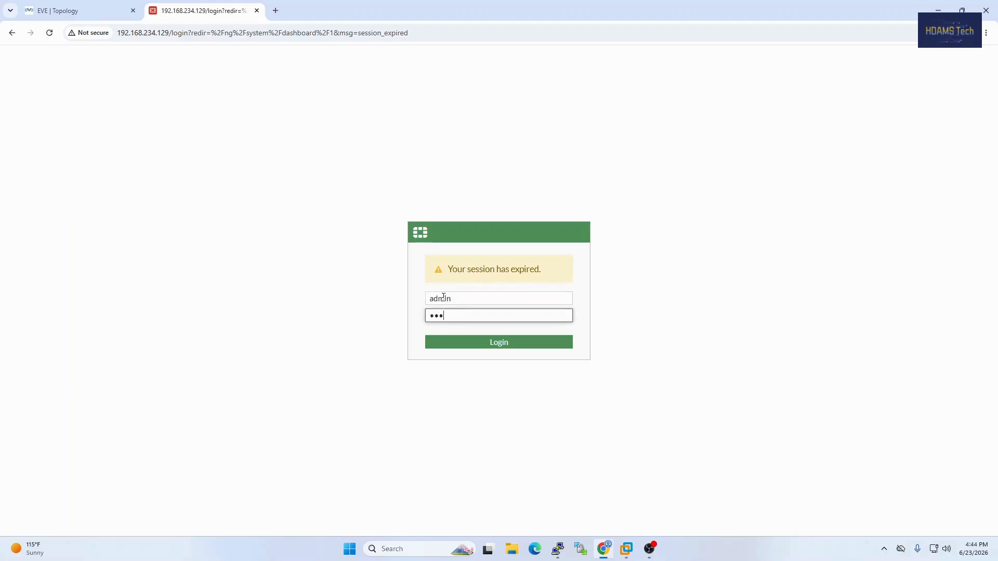
type("••••")
key("Return")
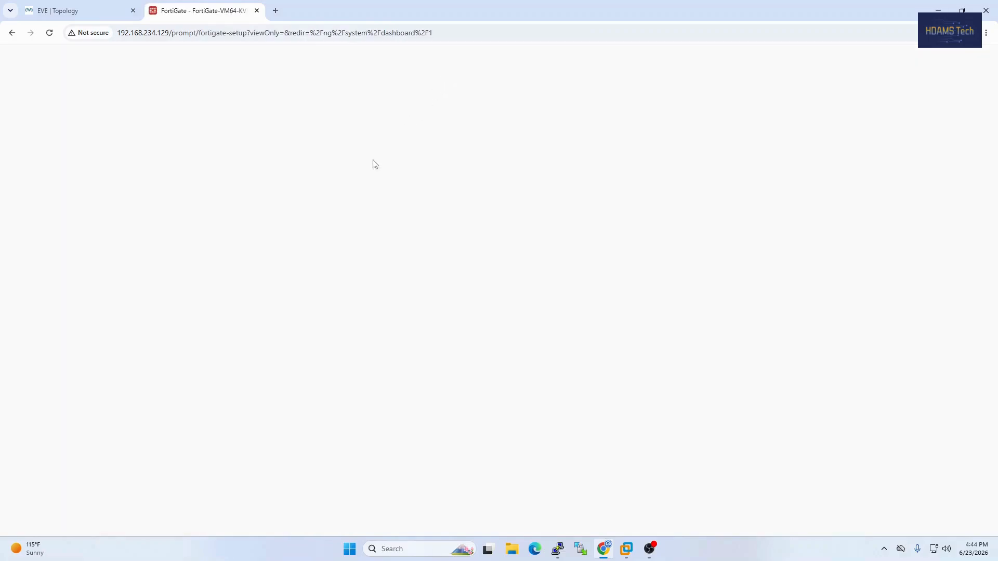
left_click(546, 347)
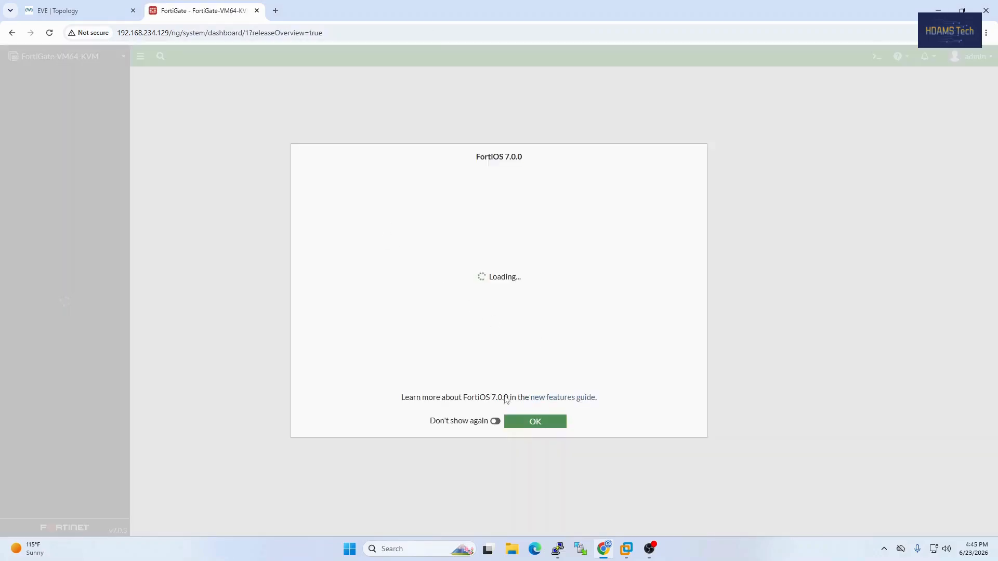
left_click(536, 428)
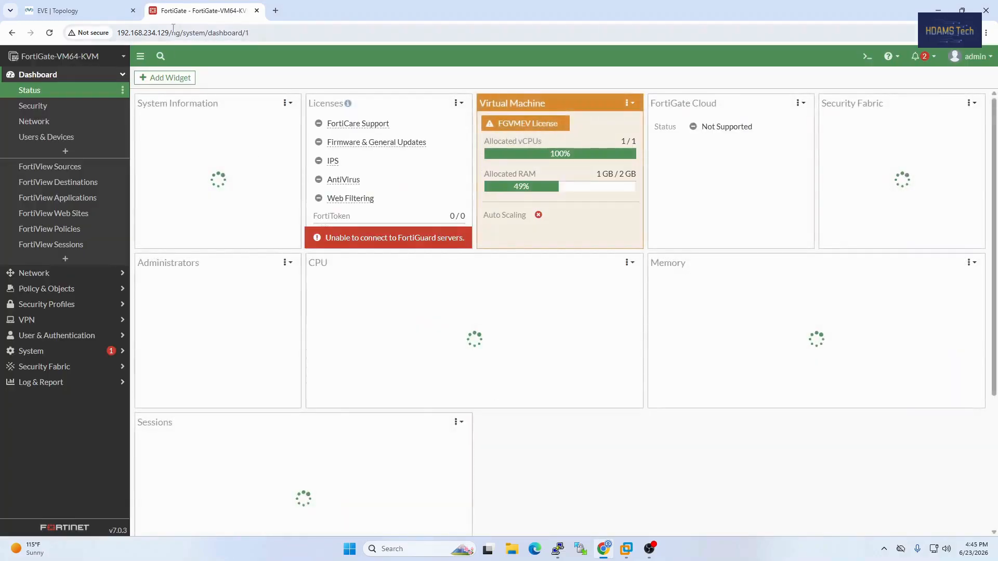
Run ipconfig /all in a Windows Command Prompt to check the VMware VMnet8 adapter's addresses, and close the window
left_click(78, 10)
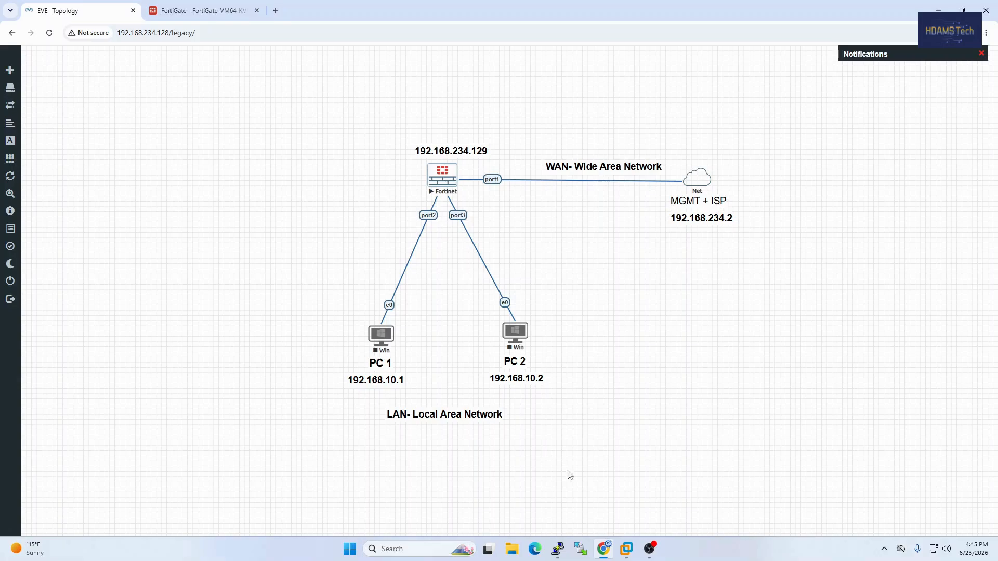
mouse_move(626, 555)
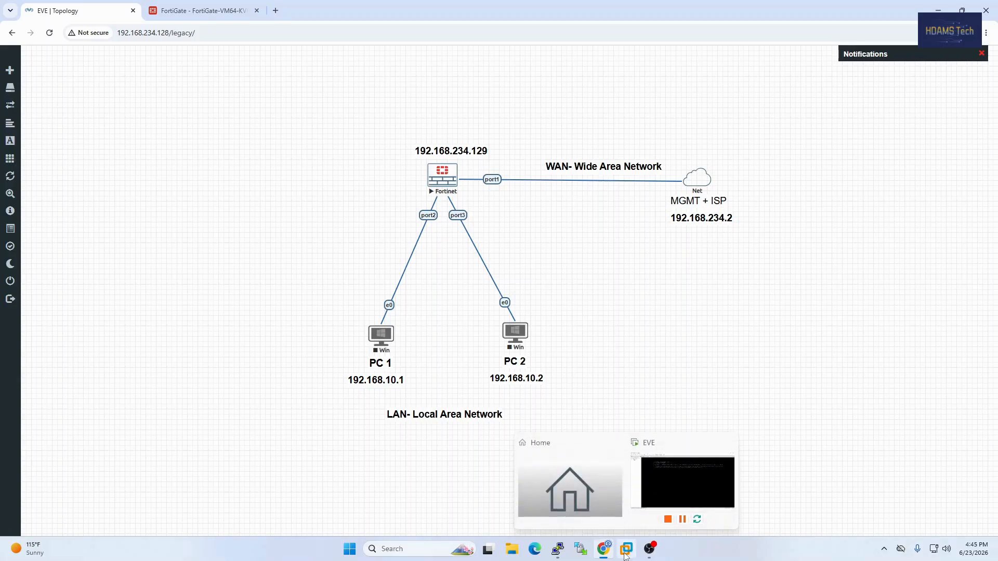
left_click(407, 550)
type("cmd")
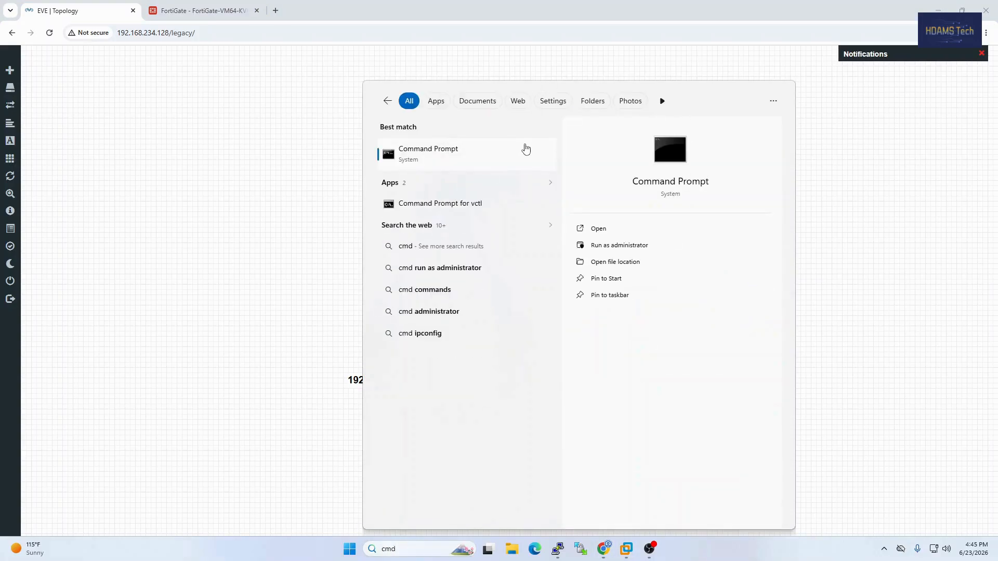
left_click(526, 149)
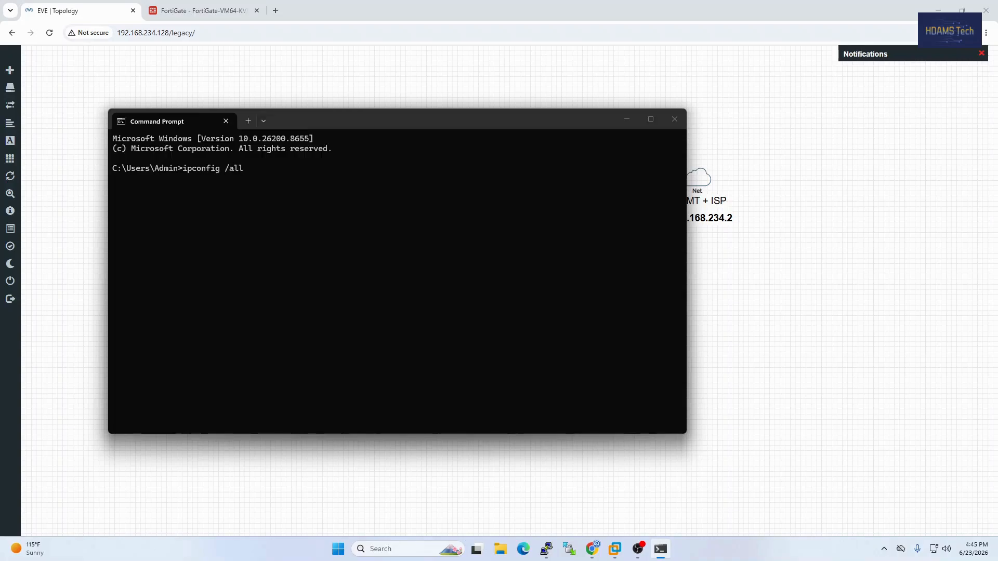
key("Return")
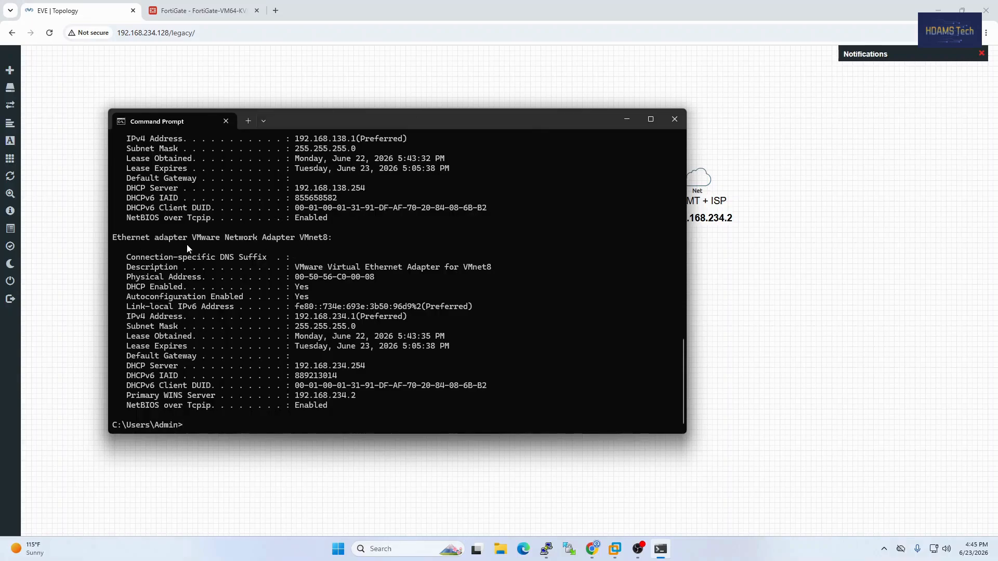
scroll(188, 246, "up", 1)
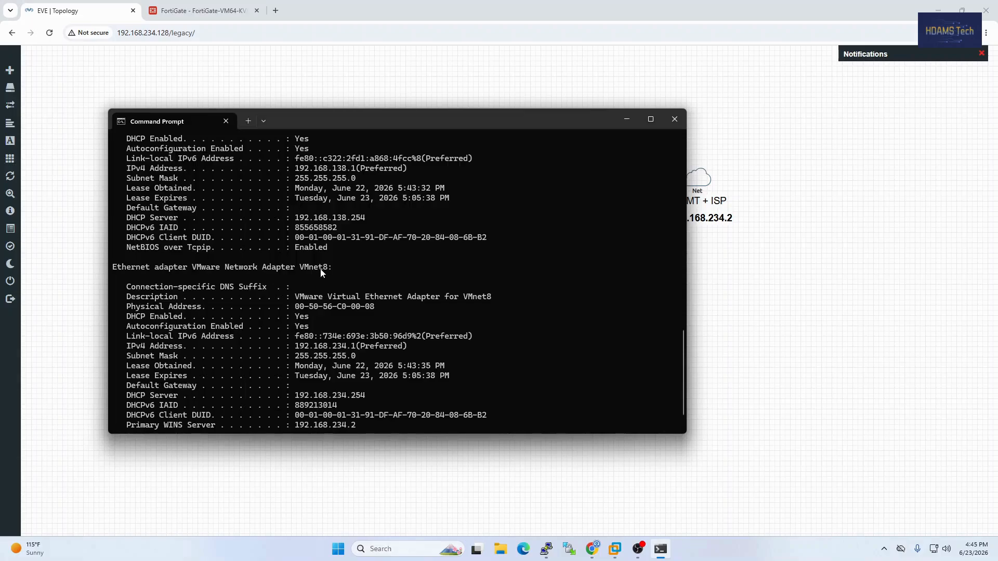
scroll(320, 260, "down", 1)
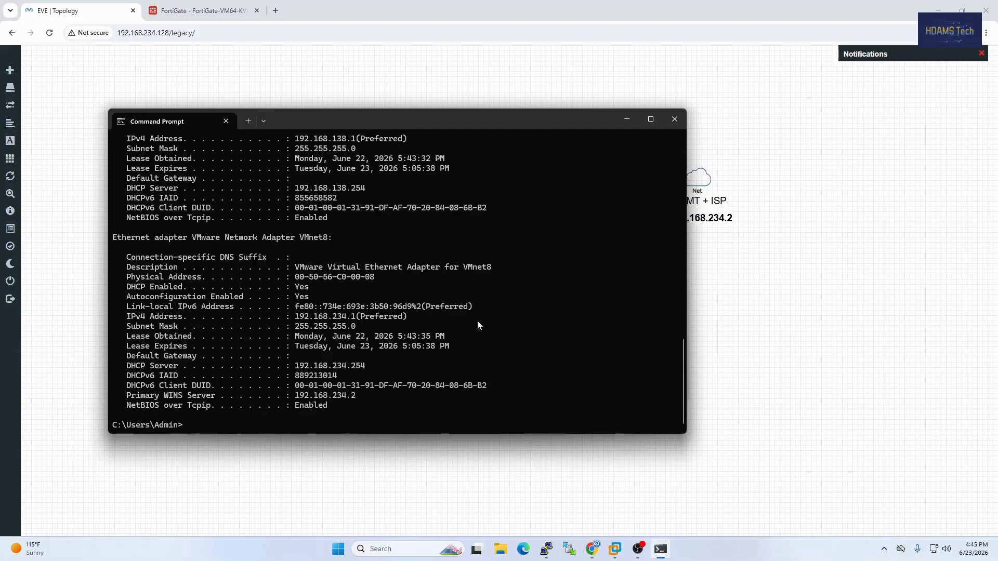
left_click(673, 120)
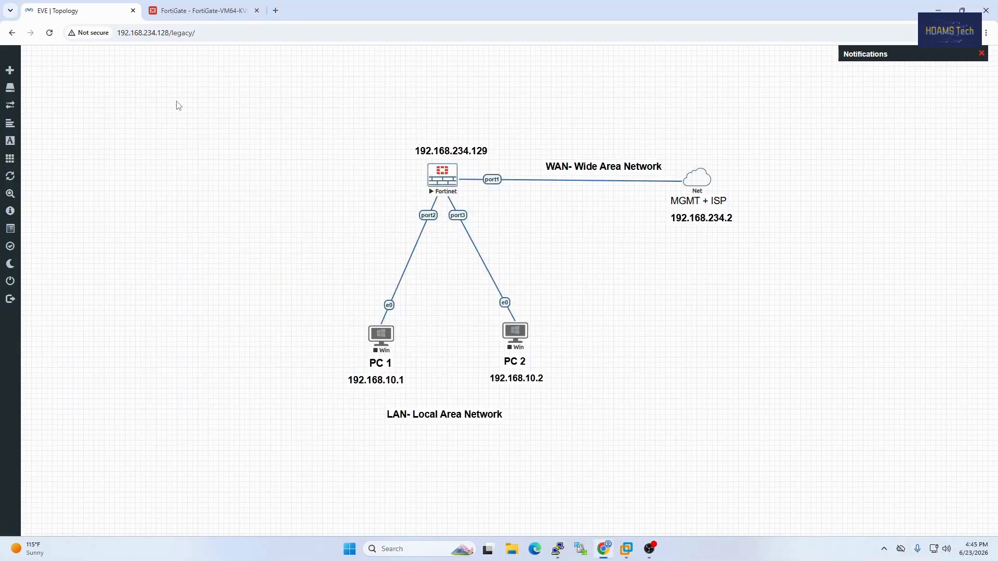
Switch to VMware Workstation and check the VMnet8 gateway in the Virtual Network Editor's NAT settings, then close them
left_click(627, 549)
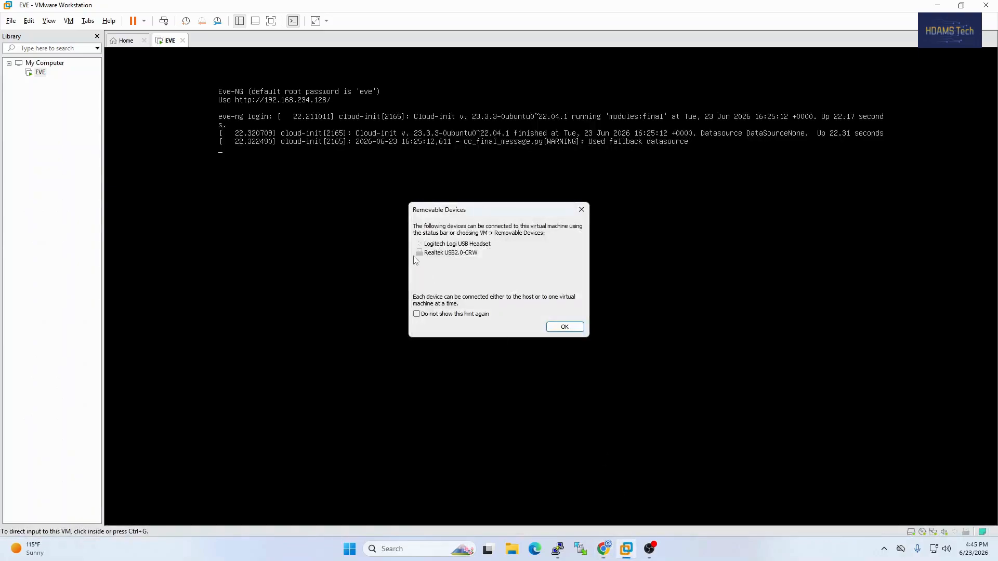
left_click(581, 211)
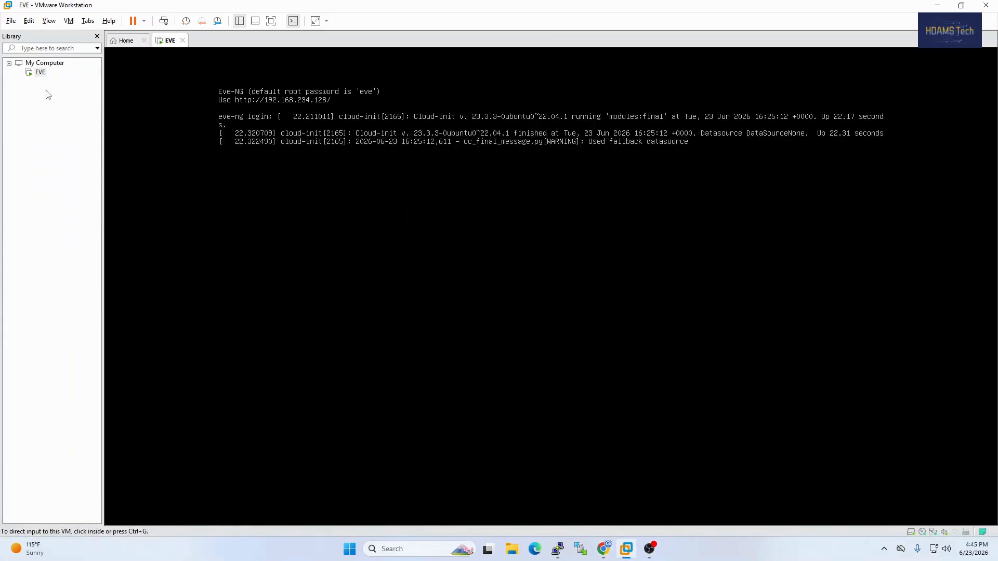
left_click(28, 20)
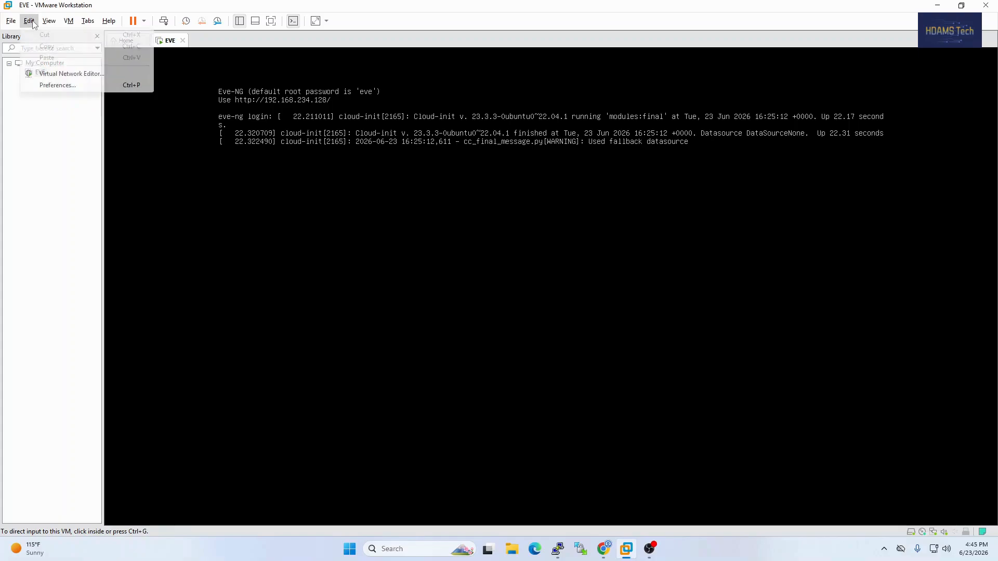
left_click(50, 75)
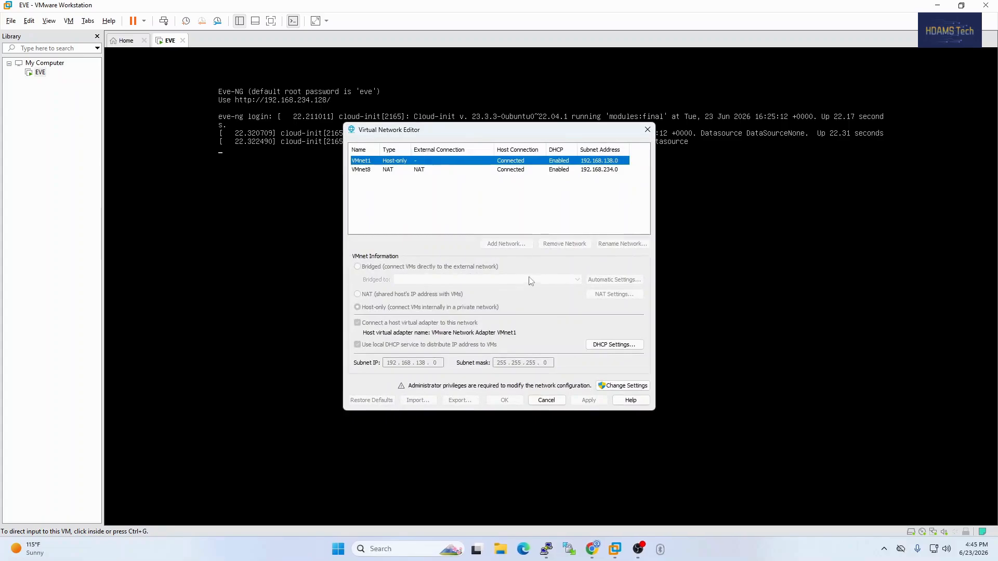
left_click(364, 171)
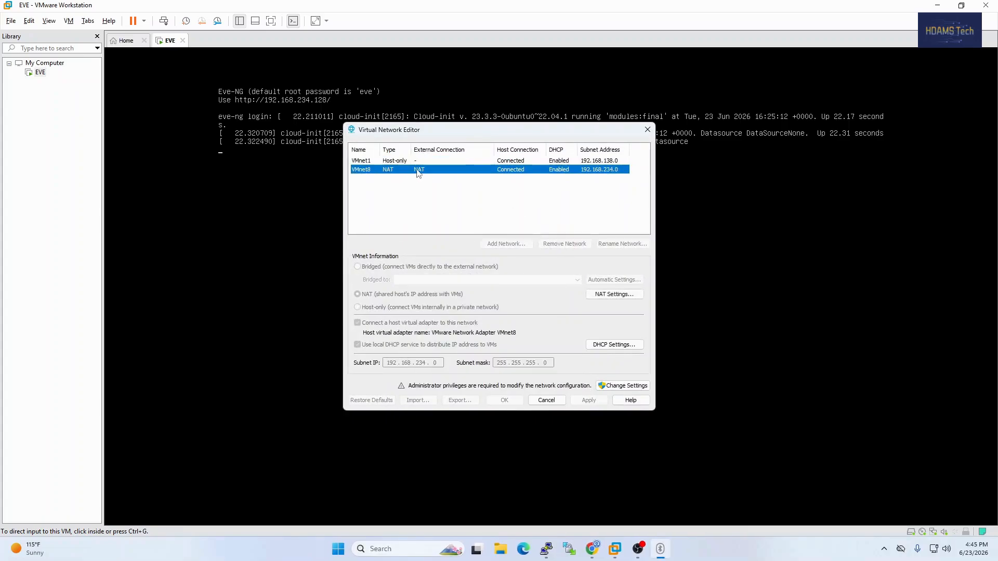
left_click(623, 296)
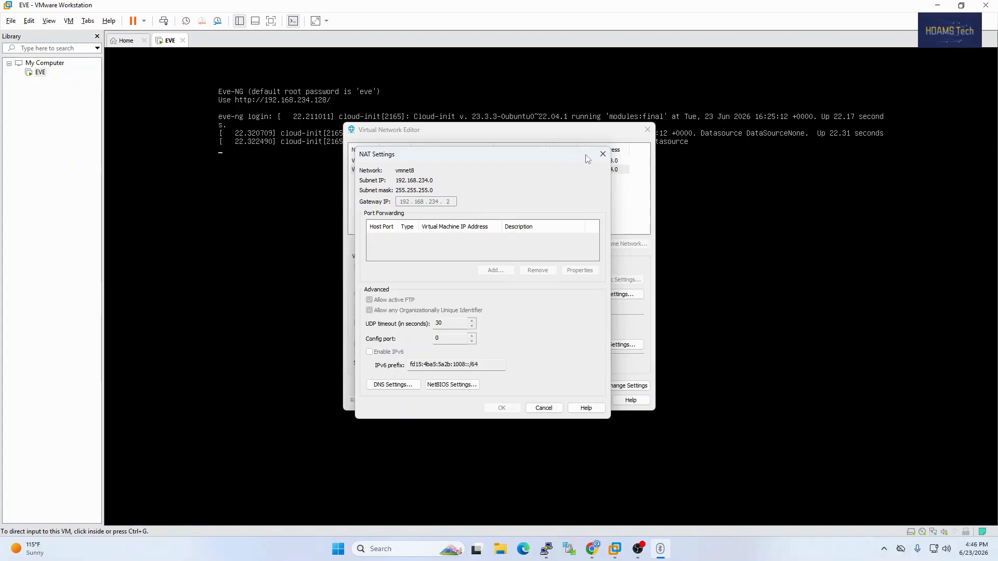
left_click(603, 153)
left_click(648, 130)
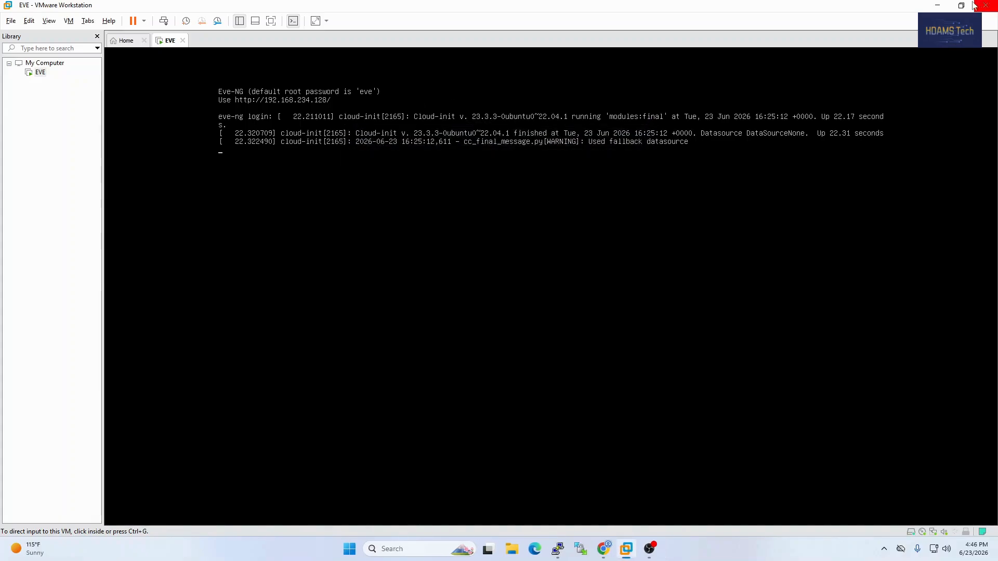
left_click(940, 6)
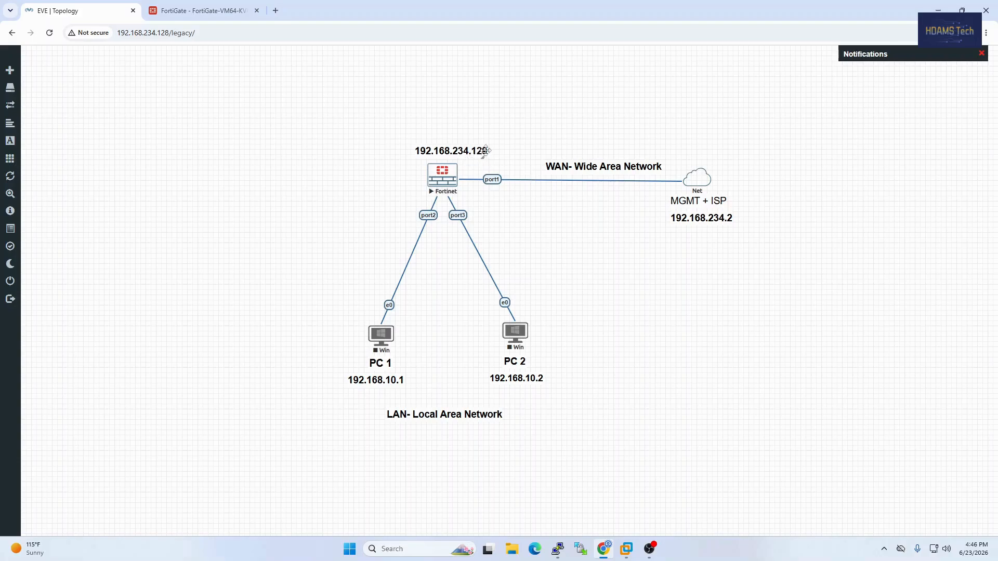
Switch to the Fortinet console and examine port1's IP address in the output of diagnose ip address list
mouse_move(557, 549)
left_click(545, 520)
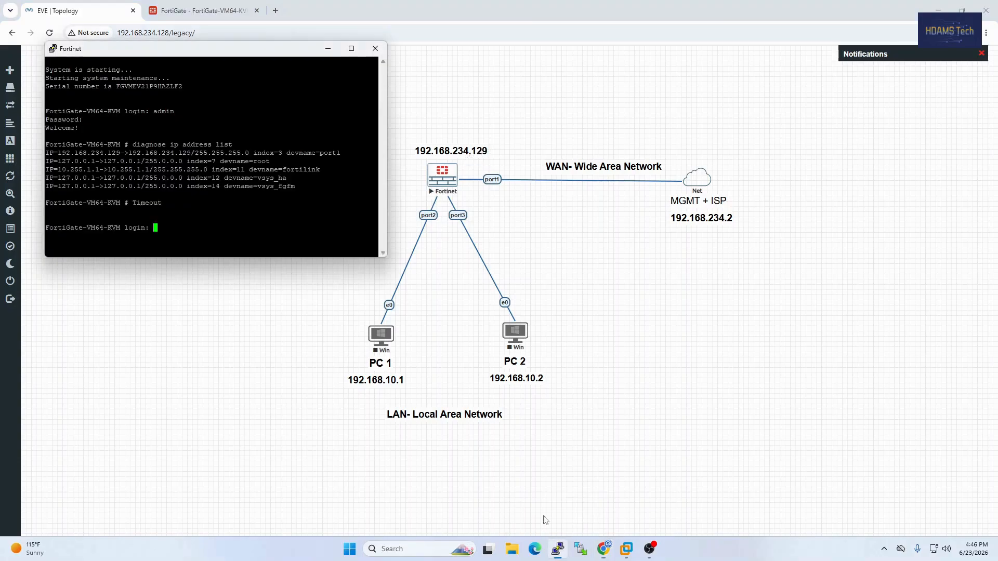
left_click_drag(175, 49, 196, 136)
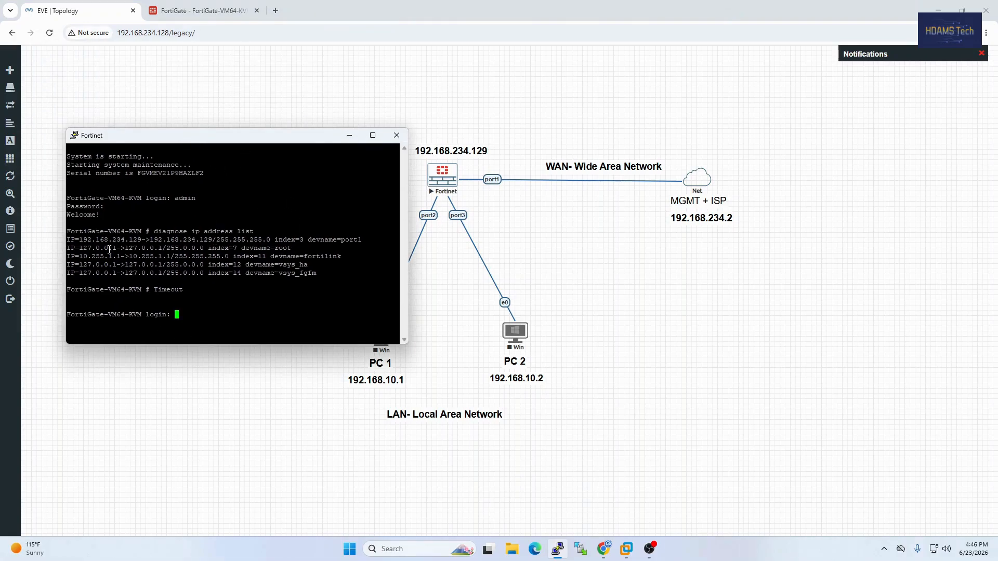
left_click_drag(81, 237, 147, 240)
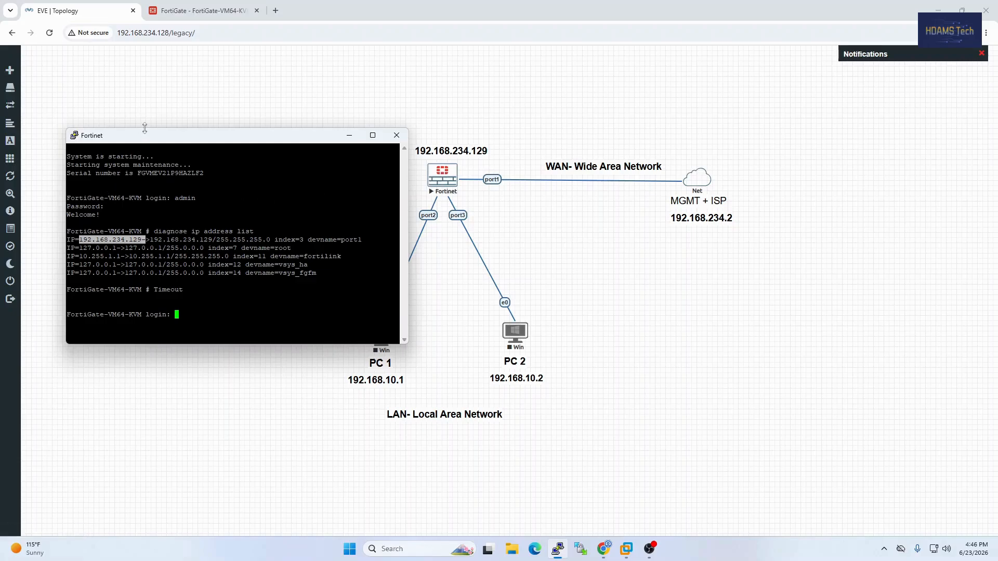
left_click_drag(151, 136, 147, 121)
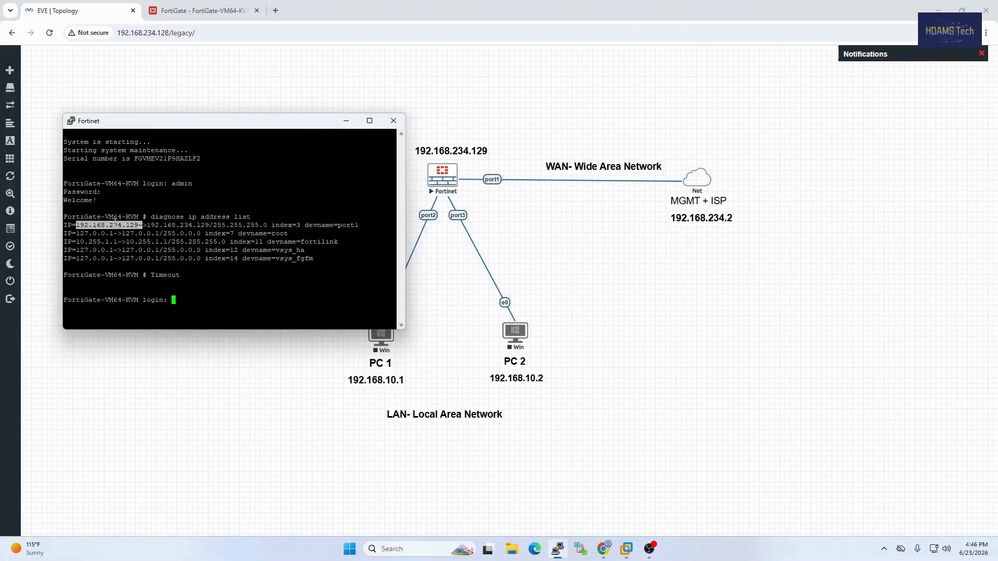
left_click_drag(146, 218, 251, 216)
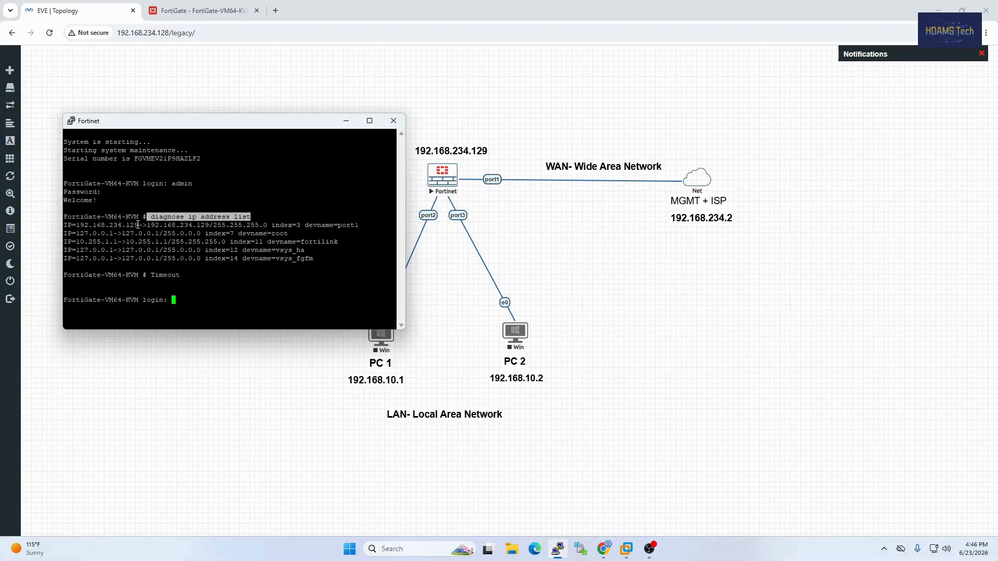
left_click_drag(139, 225, 81, 228)
Display the FortiGate's network interfaces list and compare its ports with the EVE topology diagram
left_click(200, 10)
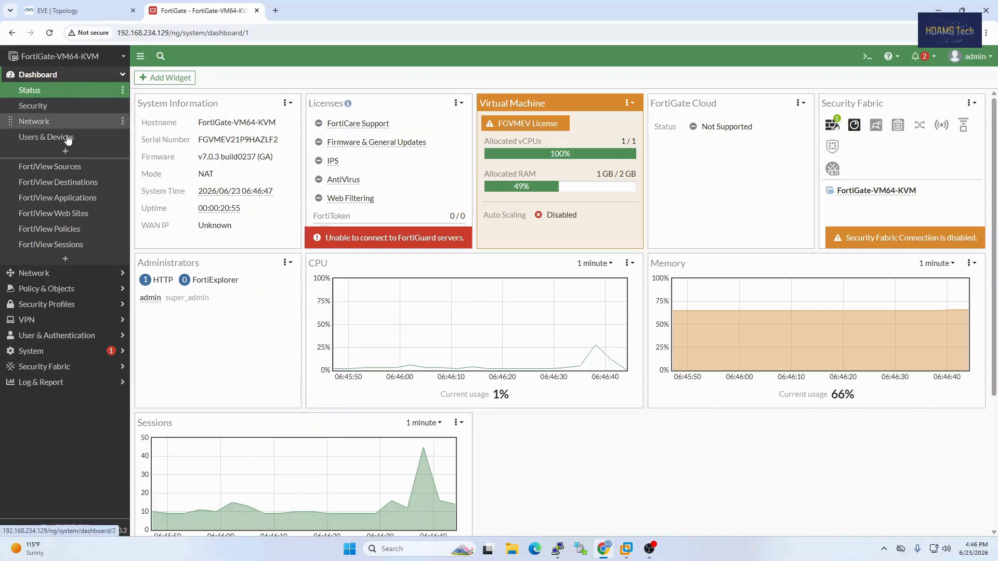
left_click(58, 281)
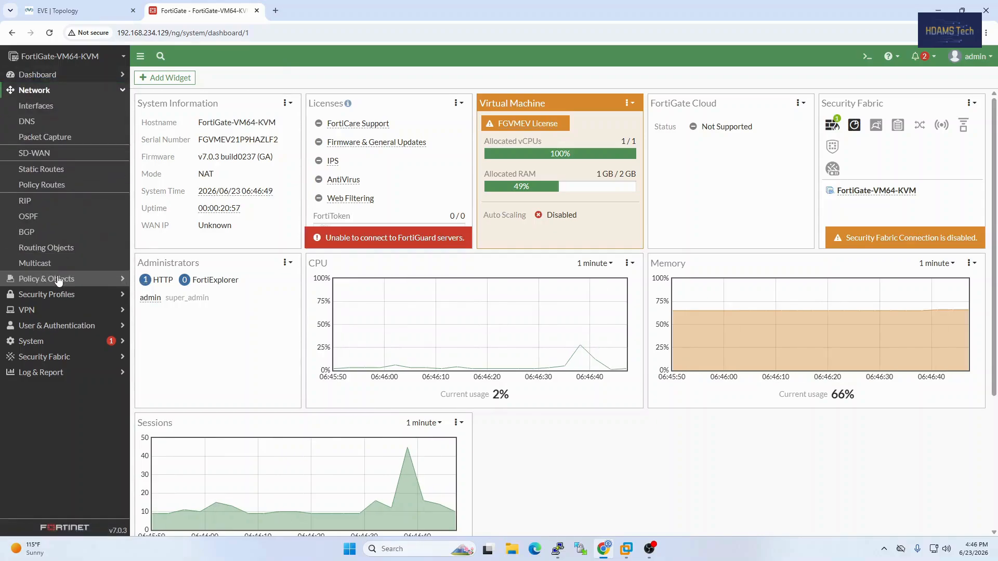
left_click(51, 113)
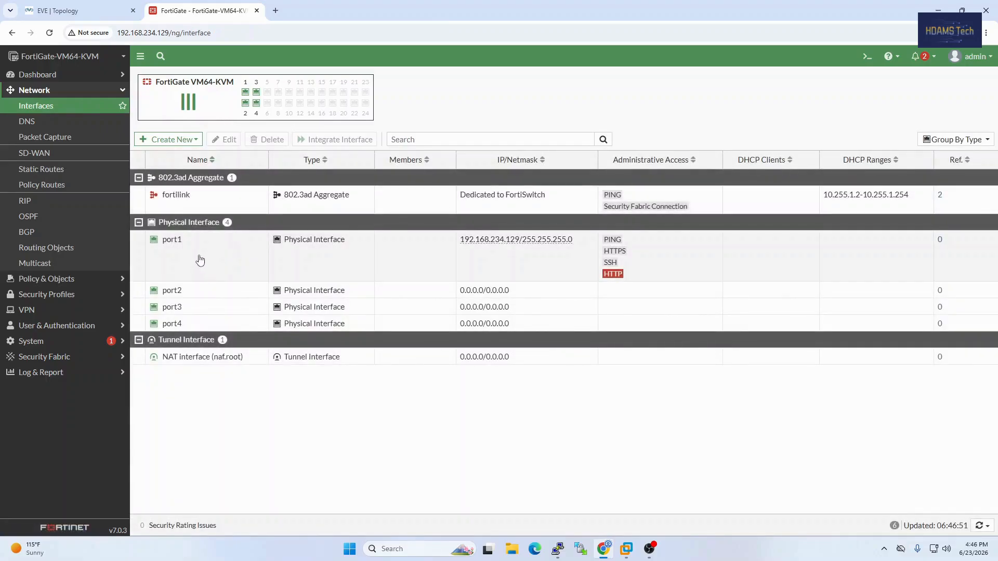
left_click(78, 11)
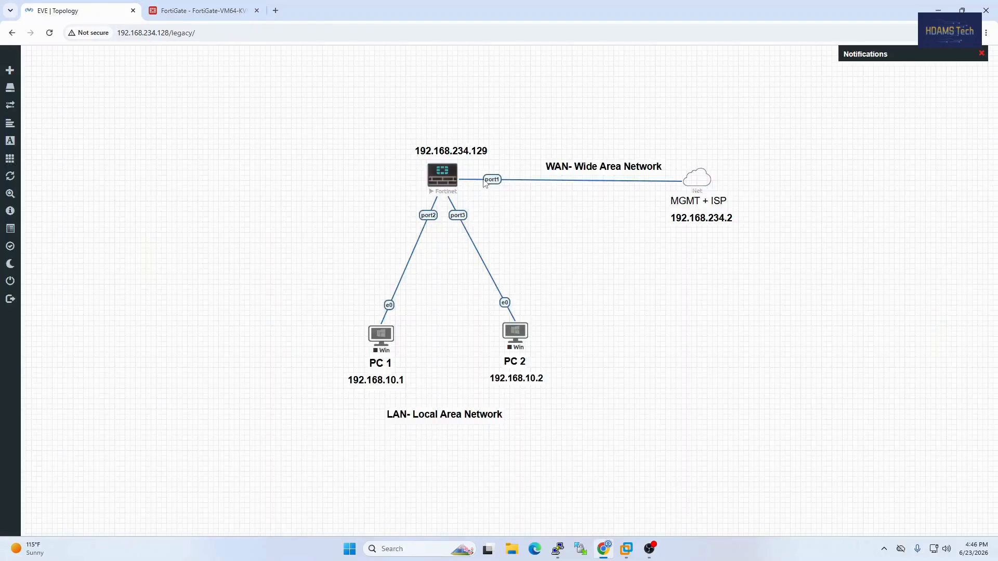
left_click(180, 10)
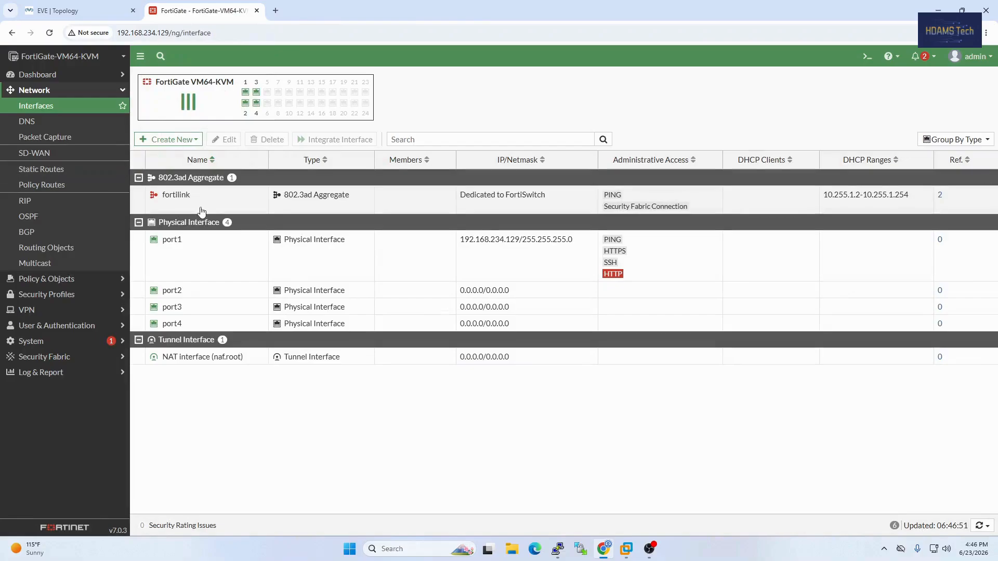
Open the port1 interface for editing and set its alias to WAN
right_click(190, 256)
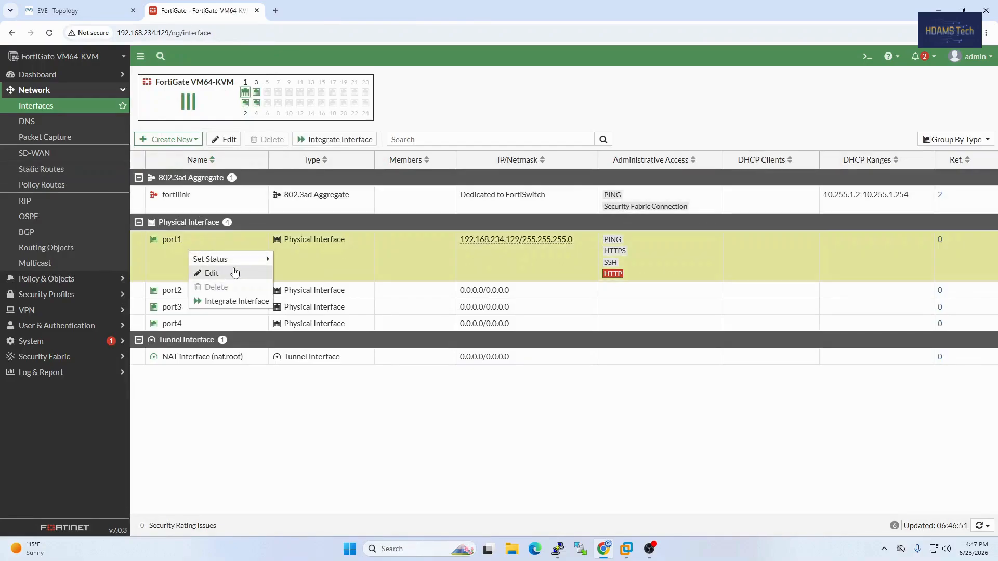
left_click(231, 276)
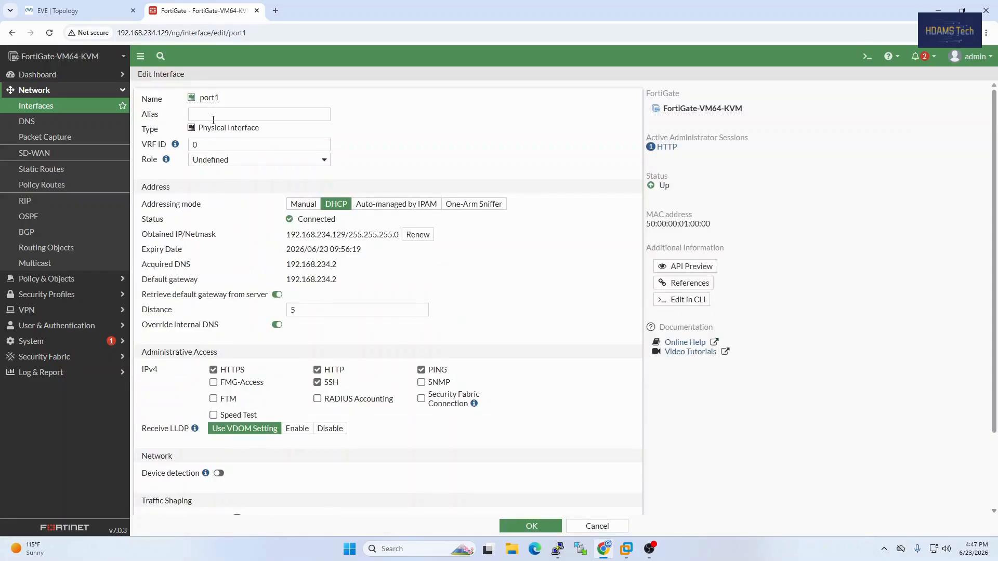
left_click(213, 116)
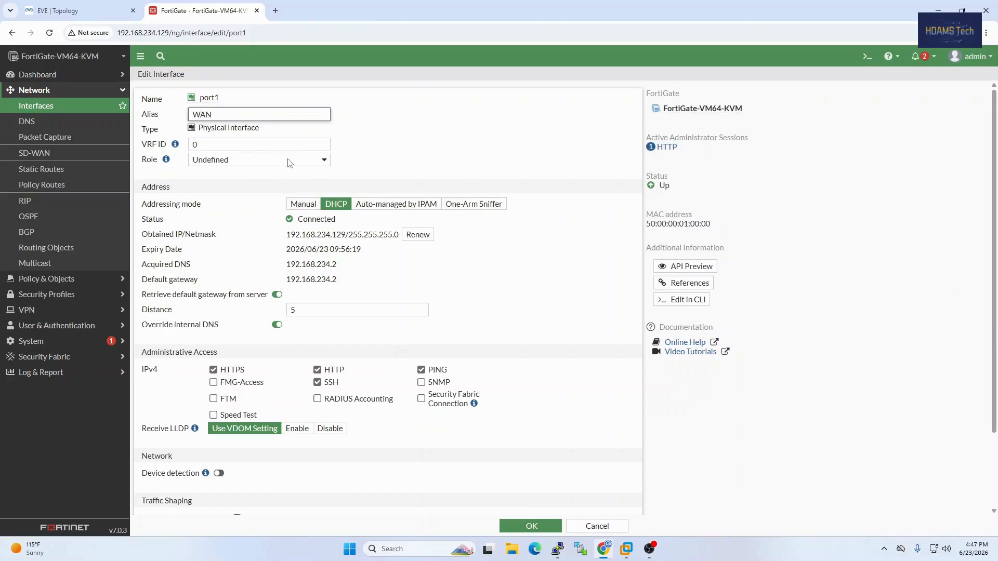
left_click(353, 156)
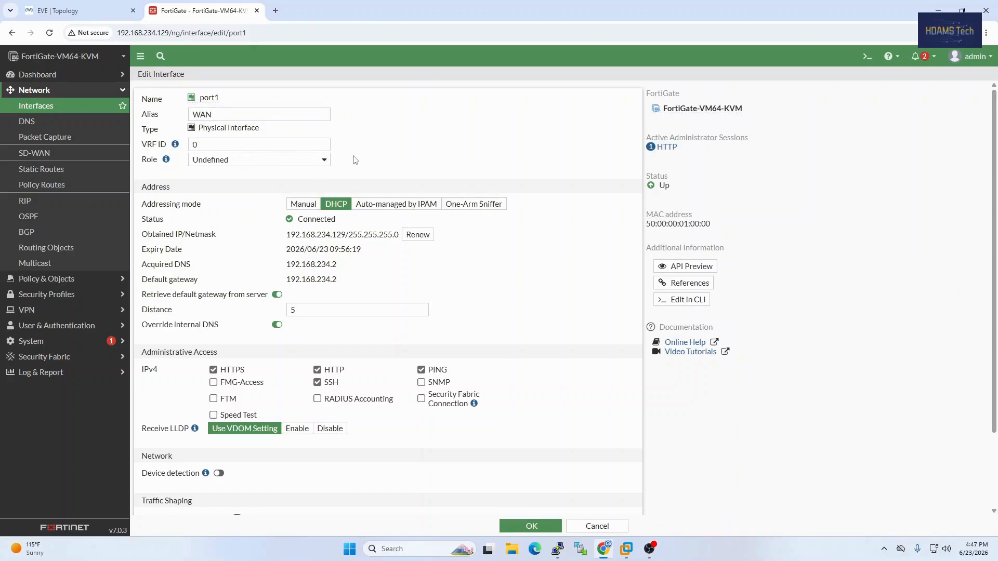
Compare manual addressing with DHCP for port1, keep DHCP selected, review the remaining settings and save the interface
left_click(309, 207)
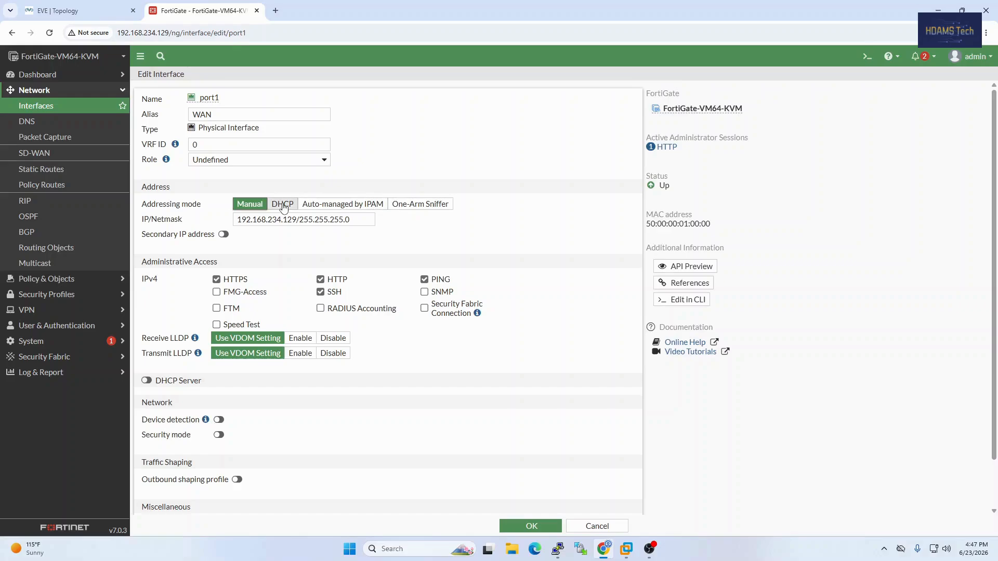
left_click(283, 207)
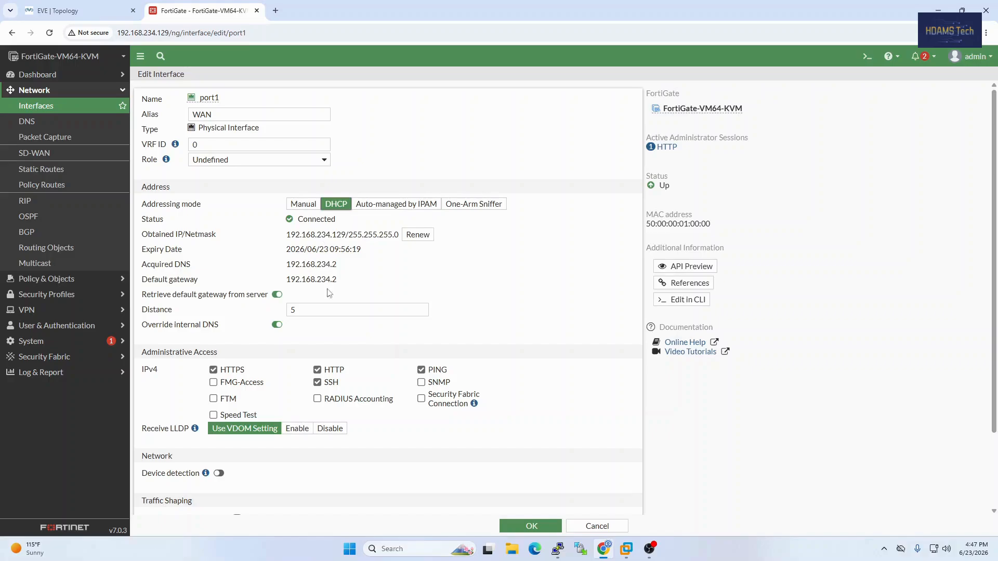
scroll(230, 351, "down", 3)
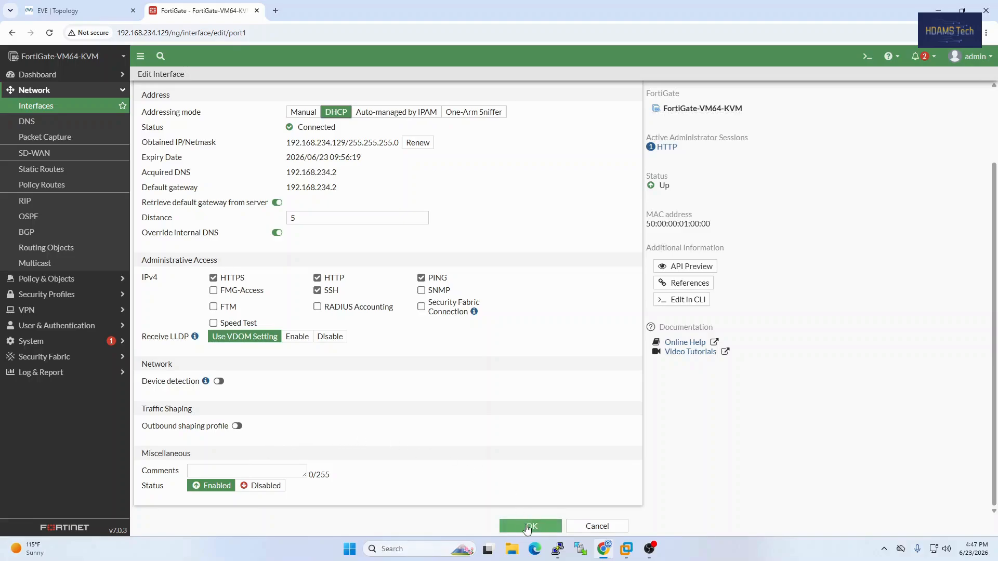
scroll(492, 457, "up", 5)
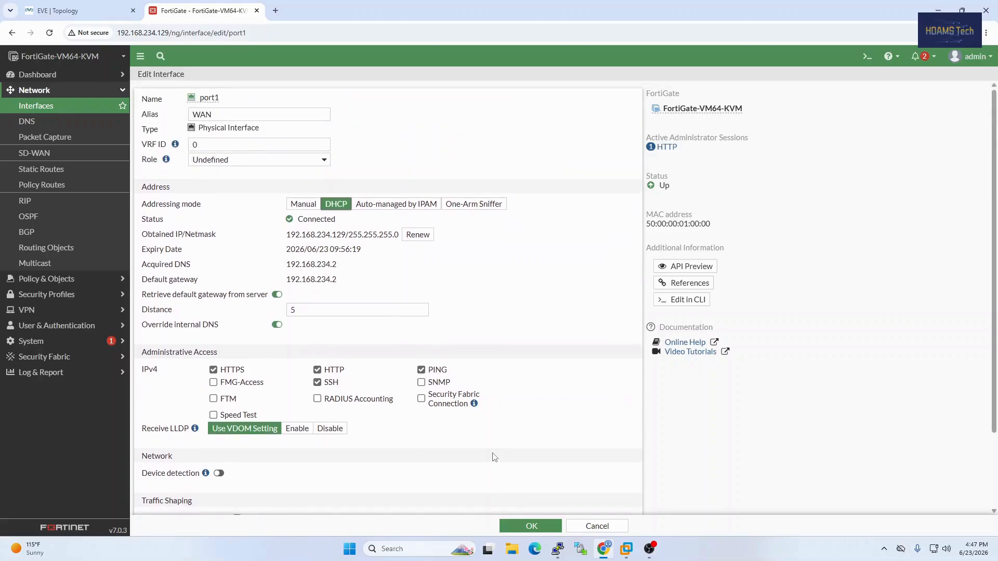
scroll(521, 499, "down", 5)
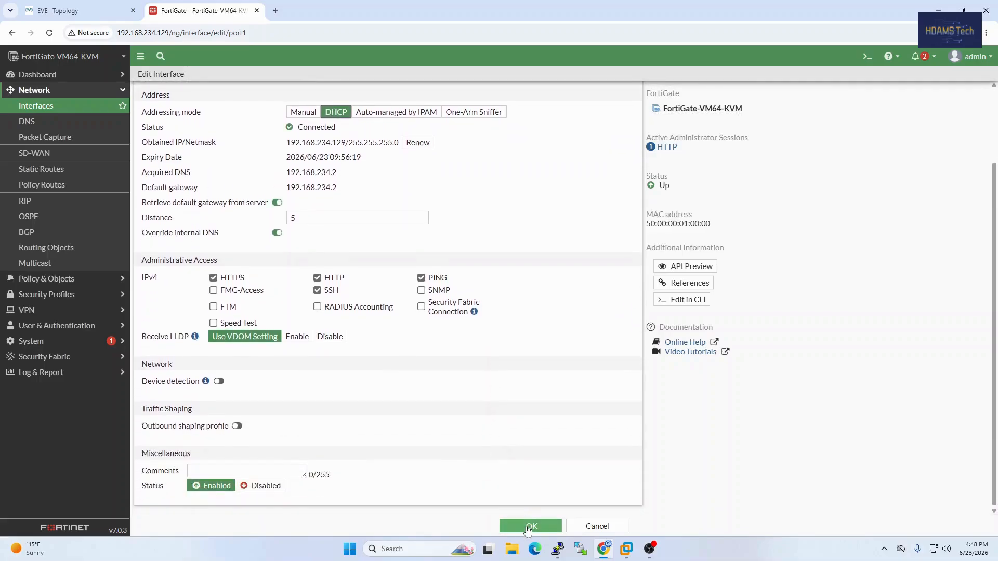
scroll(523, 503, "up", 3)
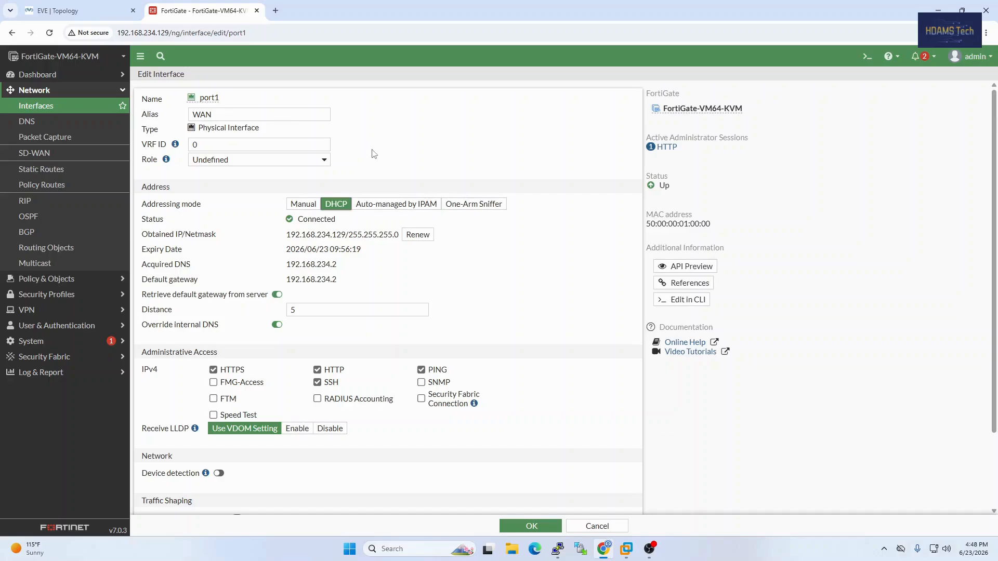
left_click(539, 528)
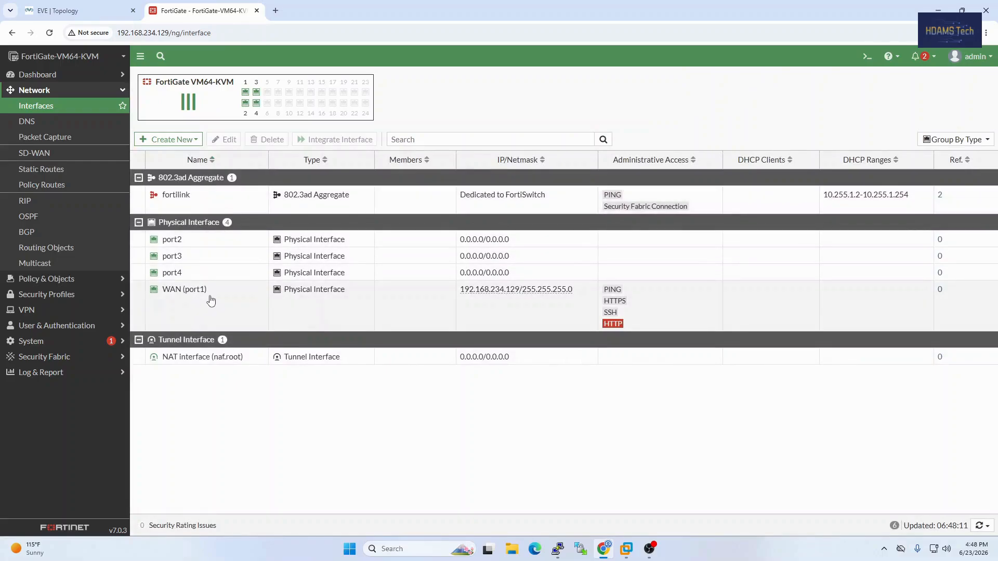
Open the port2 interface for editing and check the LAN side of the EVE topology diagram for its connection and addressing
left_click(52, 10)
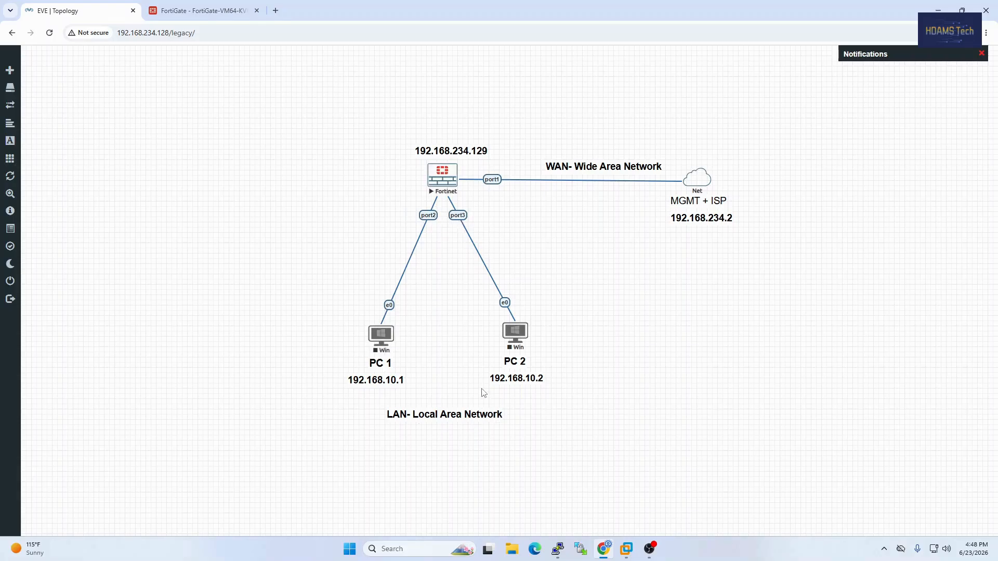
left_click(176, 10)
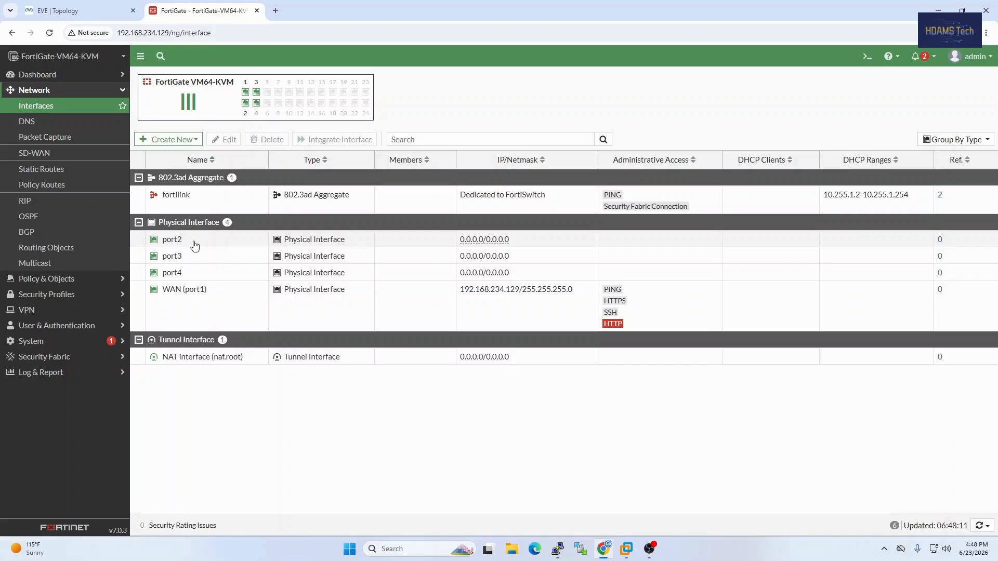
left_click(195, 245)
right_click(195, 245)
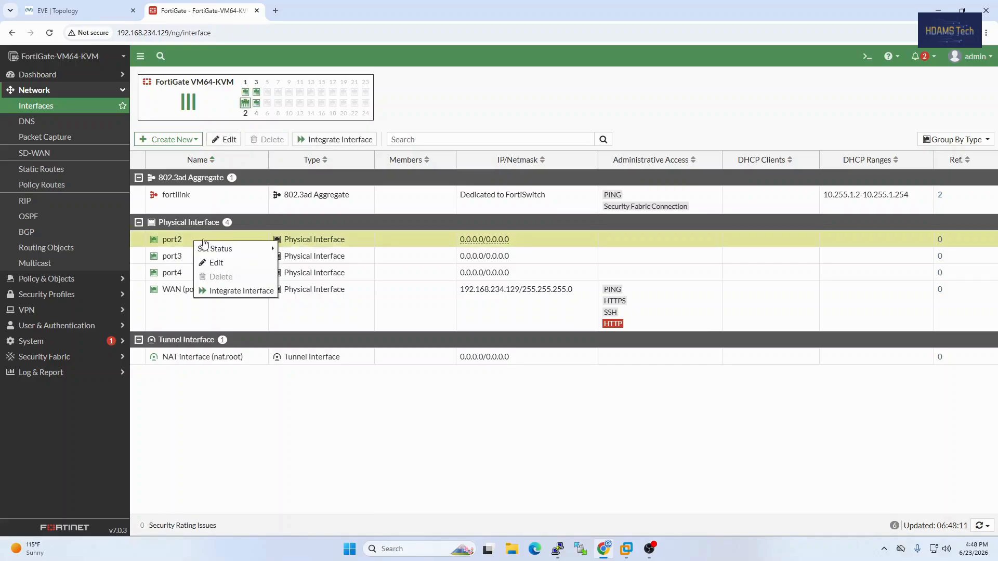
left_click(216, 265)
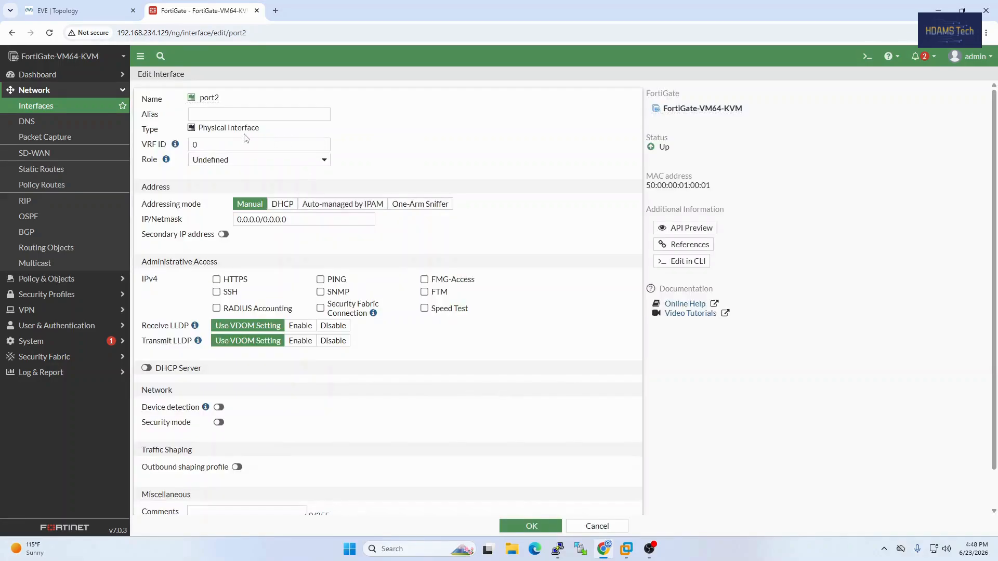
left_click(112, 12)
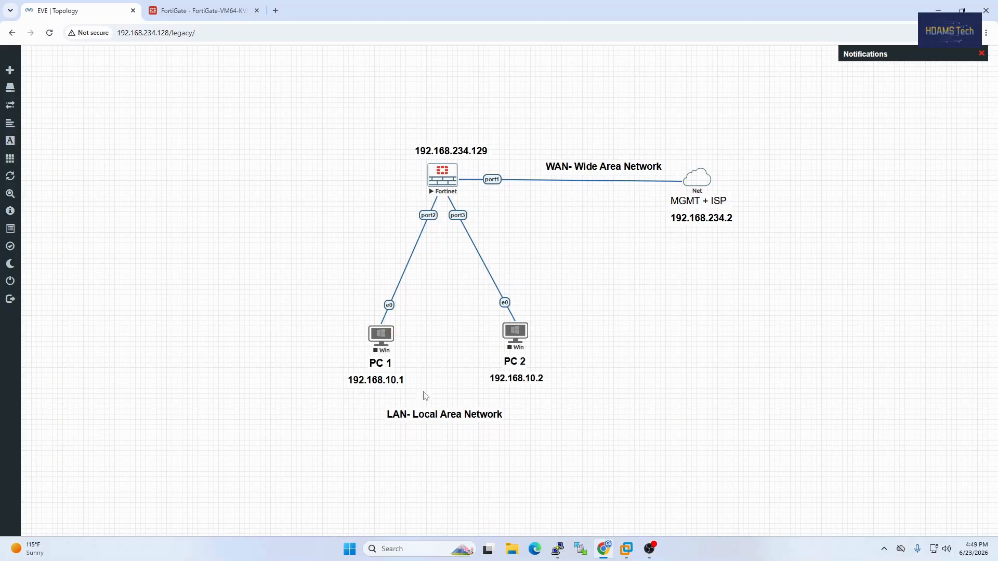
left_click(216, 11)
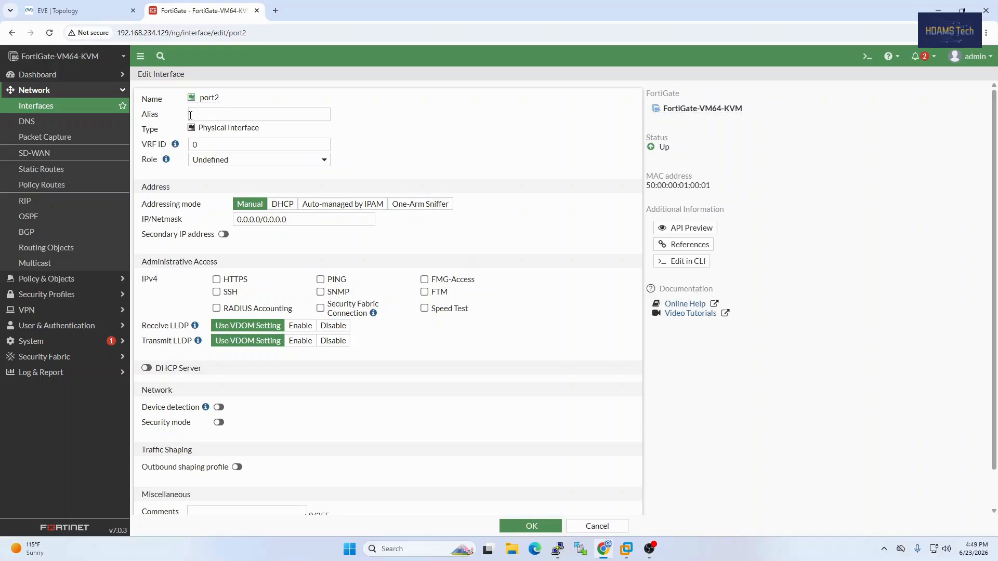
Set port2's alias to LAN and its role to LAN
mouse_move(194, 104)
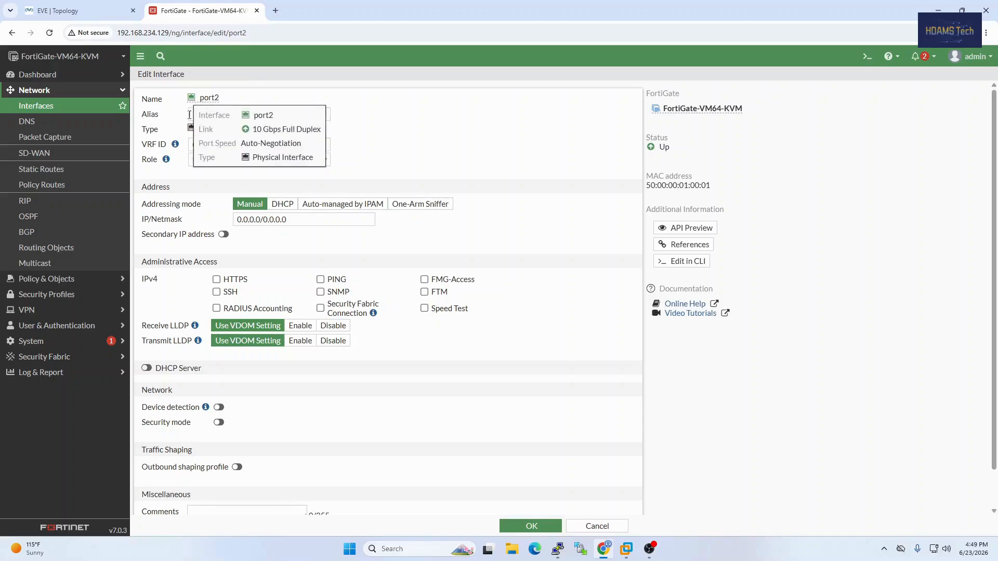
left_click(269, 116)
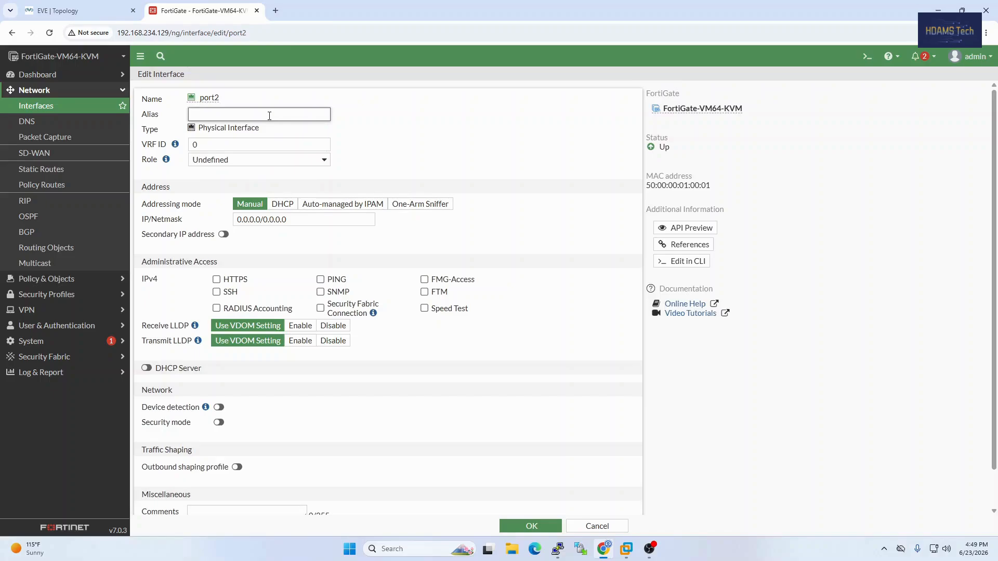
type("LAN")
left_click(261, 161)
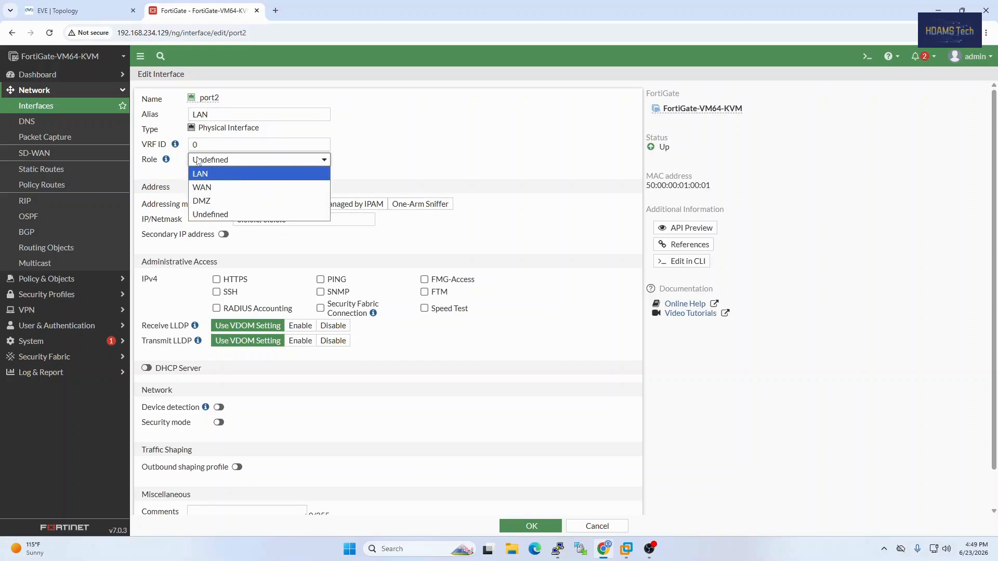
left_click(198, 176)
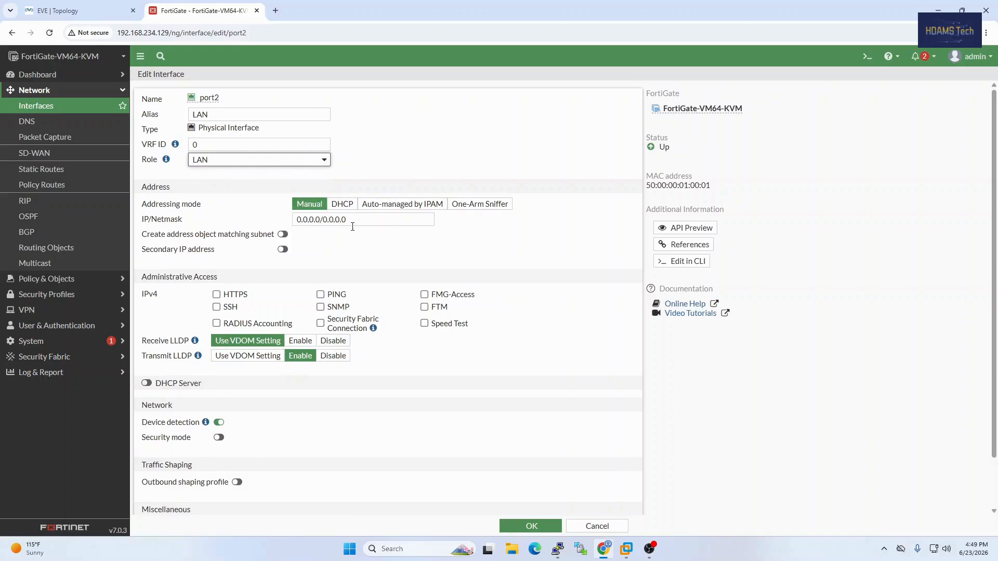
Set port2's manual IP address and netmask to 192.168.10.1/255.255.255.0
left_click_drag(320, 220, 280, 224)
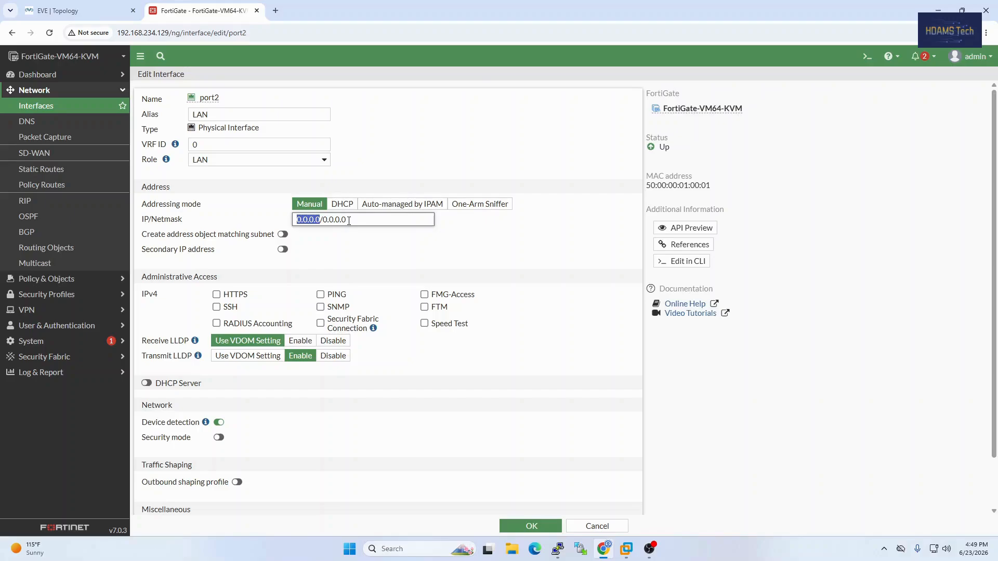
type("192.168")
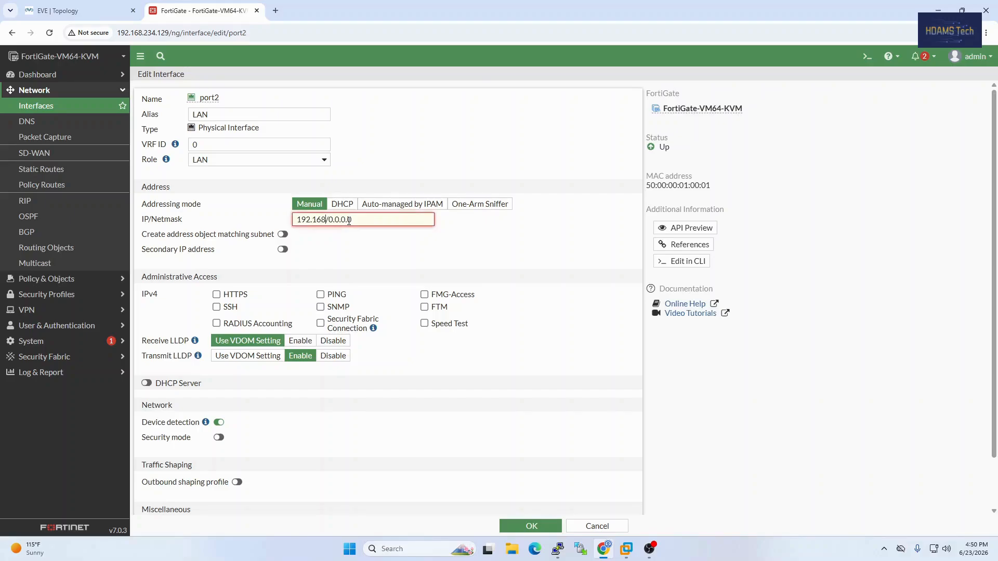
type(".10.1")
key("BackSpace")
key("BackSpace")
key("BackSpace")
key("BackSpace")
key("BackSpace")
key("BackSpace")
key("BackSpace")
type("24")
key("BackSpace")
type("255.255.255.0")
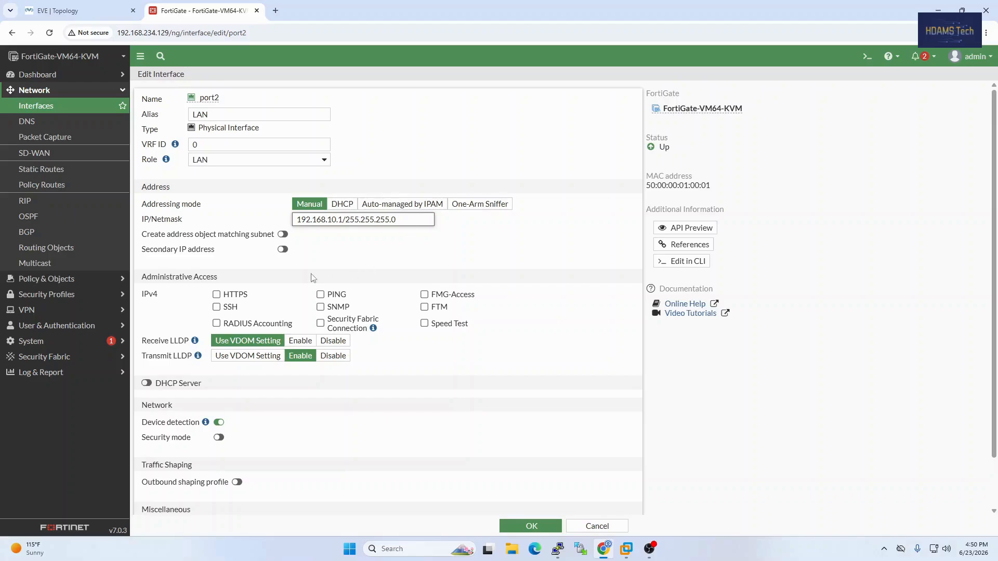
Allow HTTPS, PING and SSH administrative access on port2 and save the interface
left_click(216, 295)
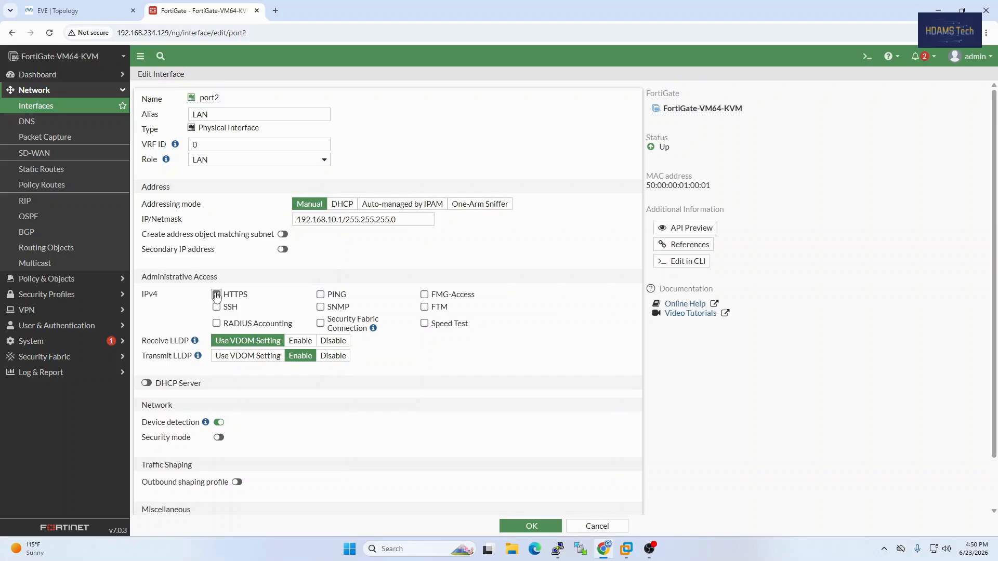
left_click(321, 295)
scroll(405, 397, "down", 1)
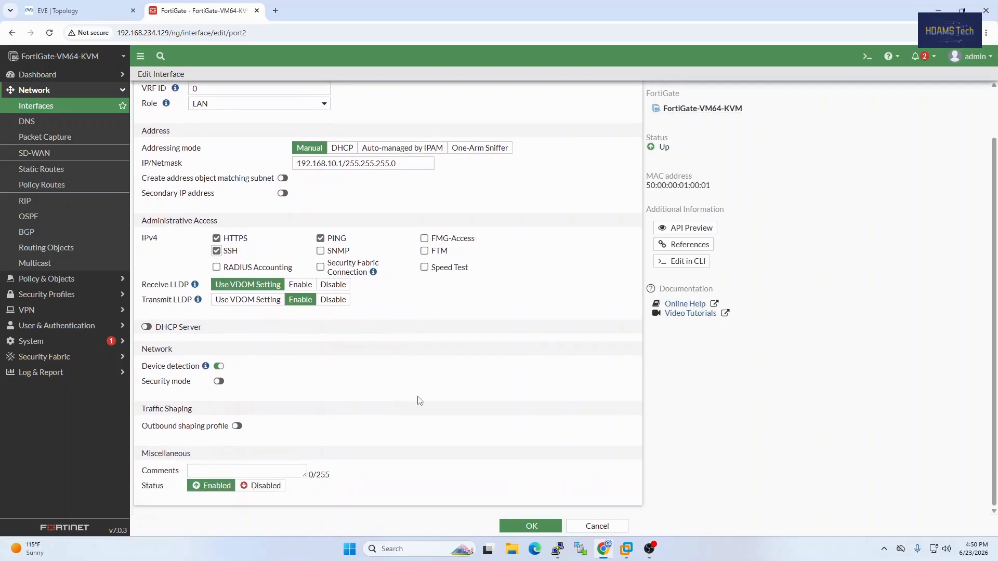
left_click(531, 528)
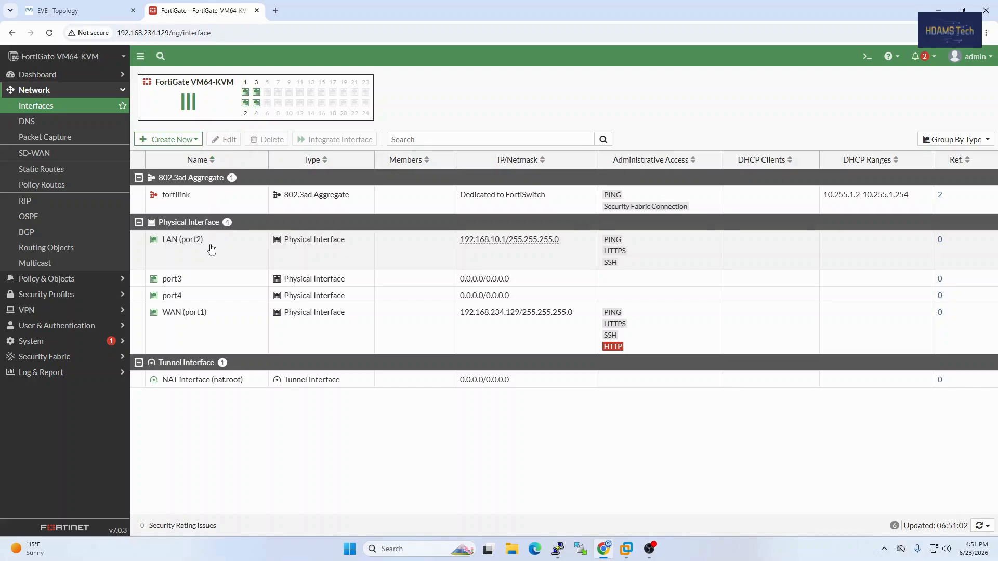
Switch the FortiGate's DNS settings from FortiGuard to specified servers and set the primary DNS server to 8.8.8.8
left_click(27, 121)
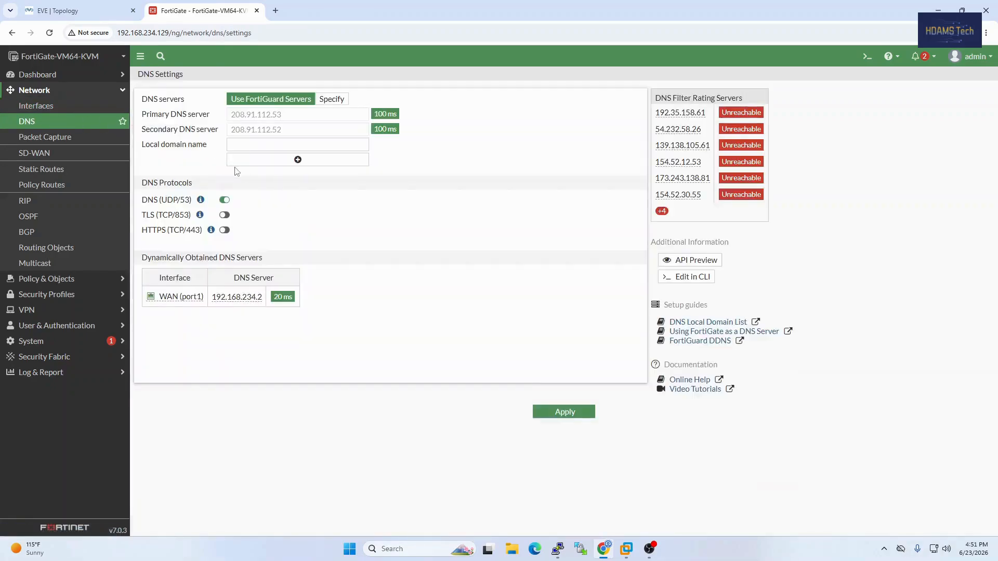
left_click(336, 99)
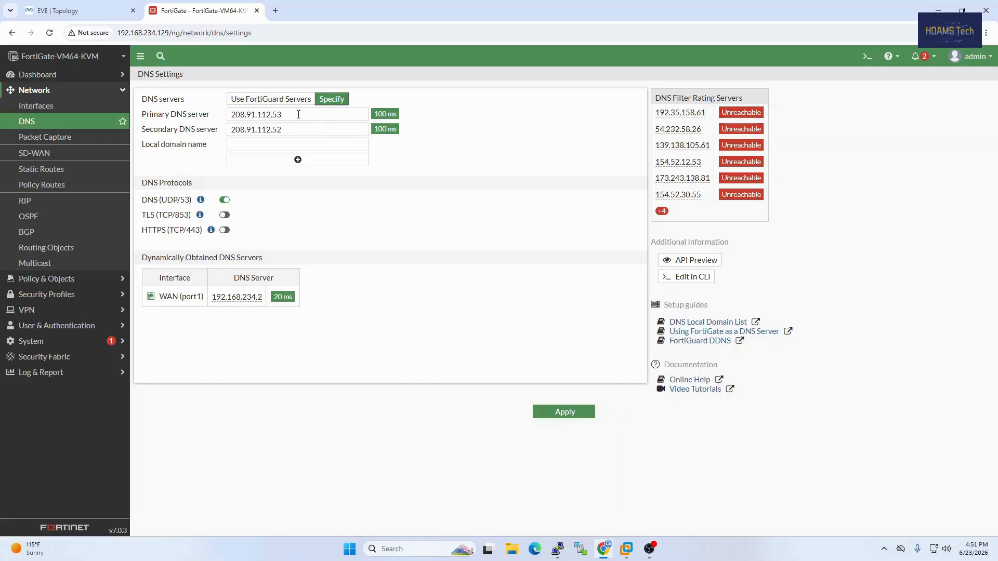
left_click(270, 101)
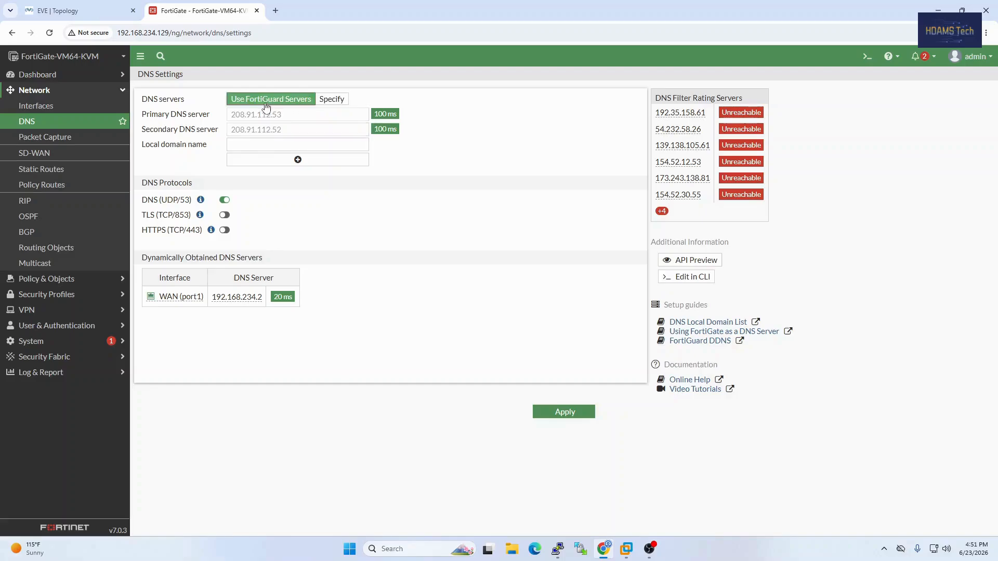
left_click(336, 100)
left_click(316, 113)
left_click_drag(309, 113, 211, 120)
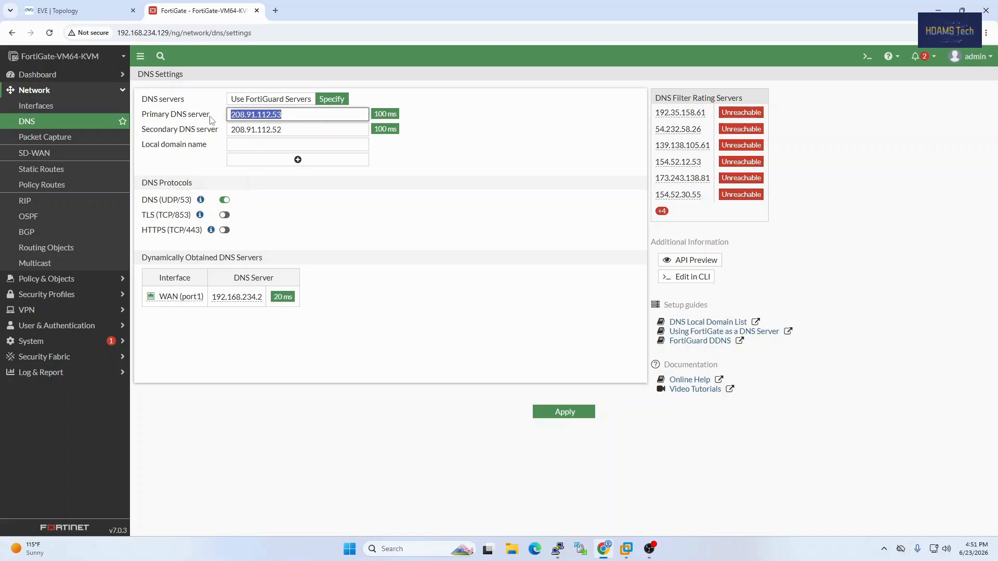
type("8")
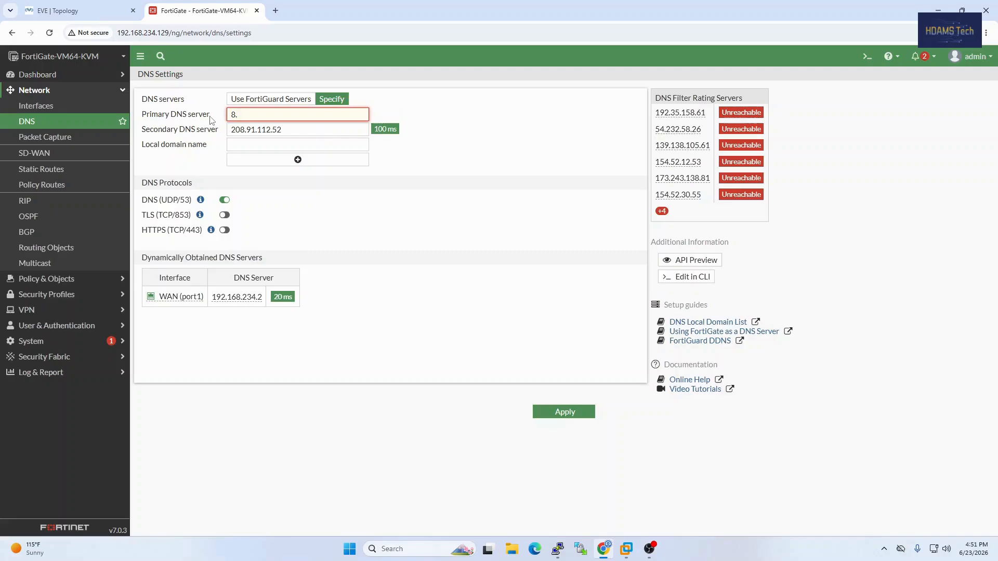
type(".8.8.8")
Set the secondary DNS server to 4.4.4.4 and apply the DNS settings
left_click(285, 130)
left_click_drag(290, 130, 227, 133)
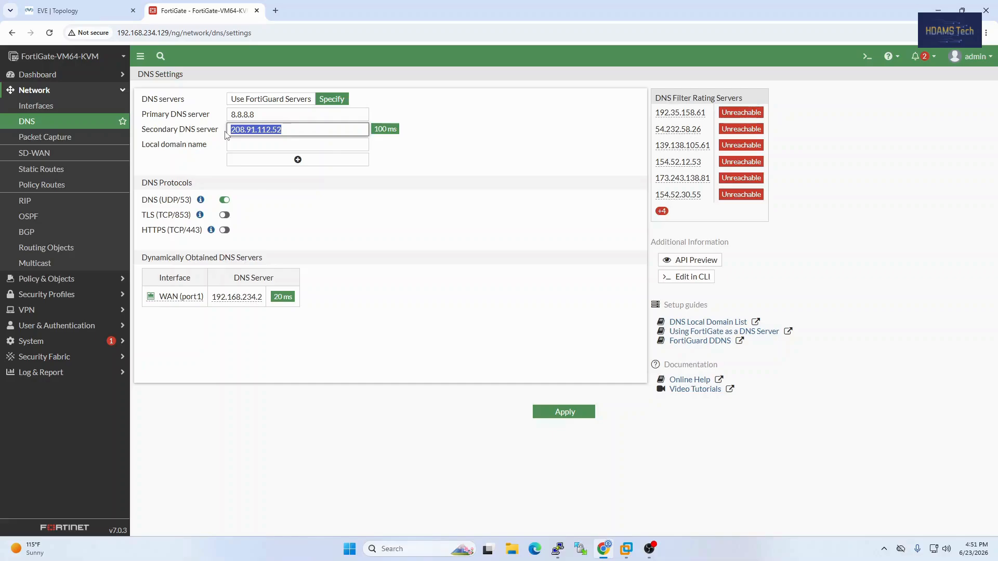
type("4.4.4.4")
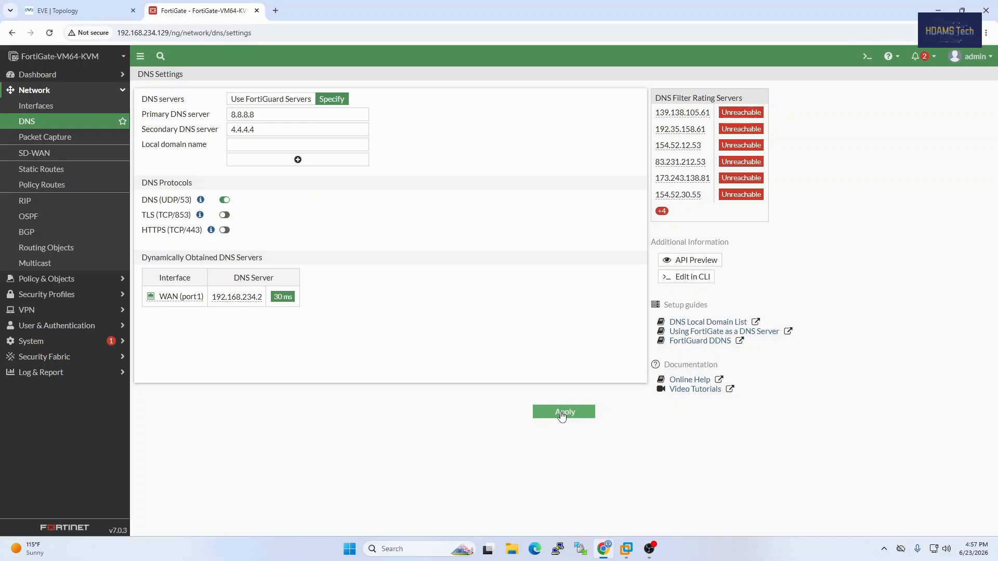
left_click(561, 415)
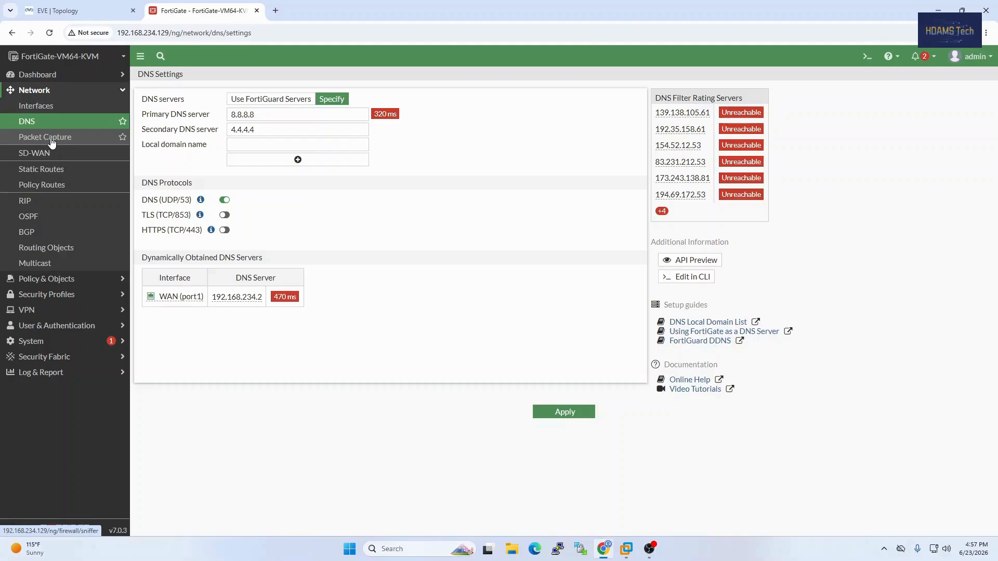
Start a new static route for destination 0.0.0.0/0.0.0.0 and assign WAN (port1) as its interface
left_click(58, 170)
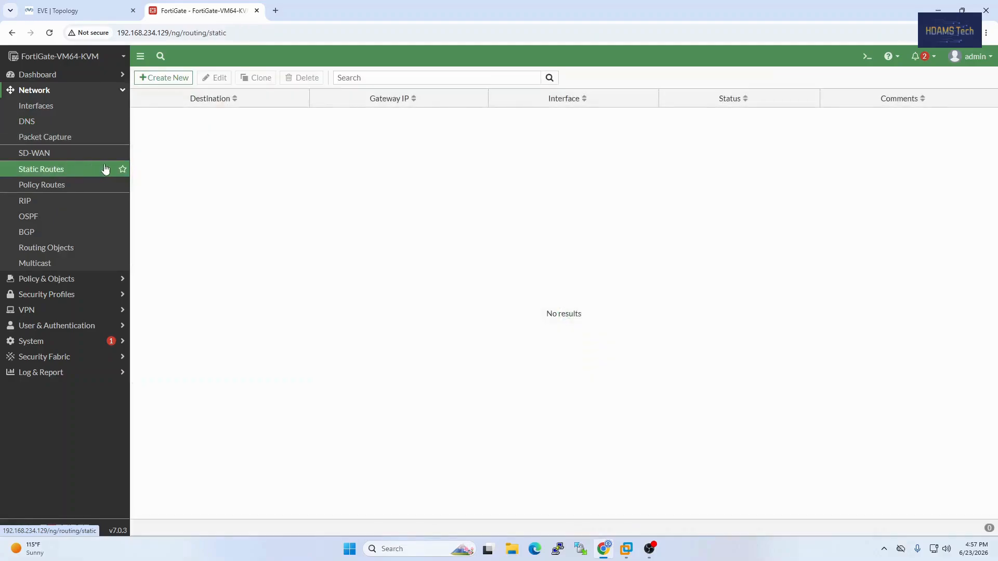
left_click(175, 79)
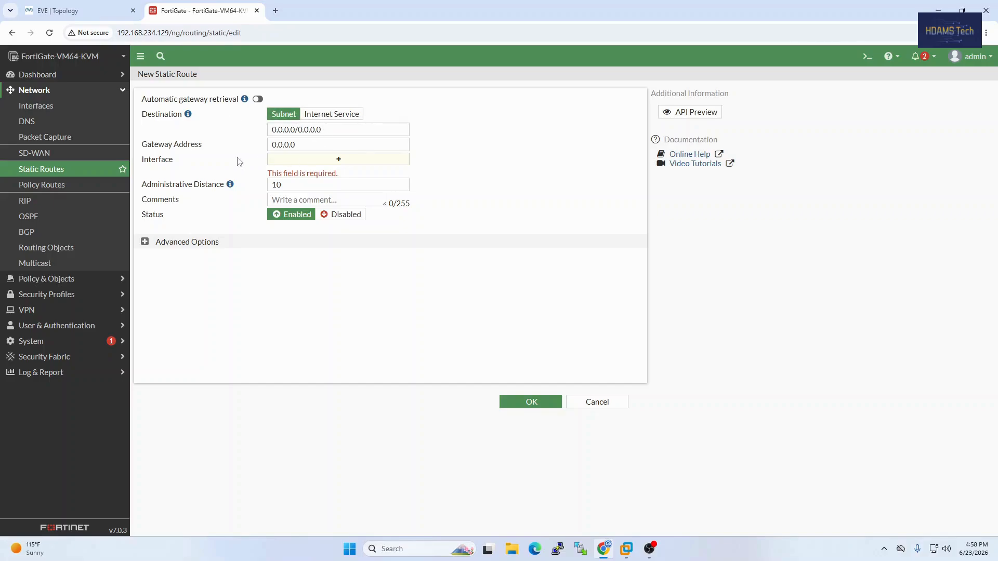
left_click(295, 161)
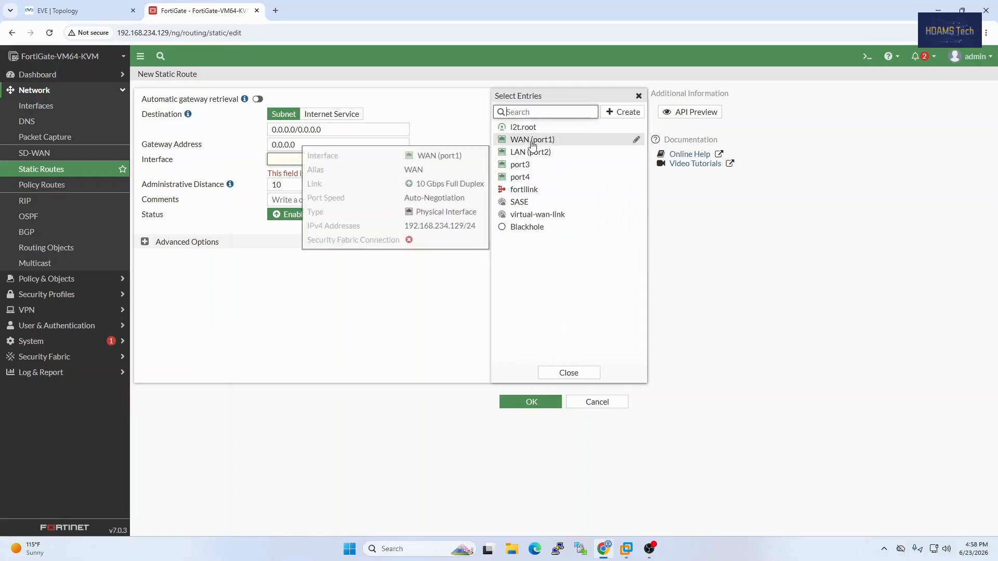
left_click(533, 145)
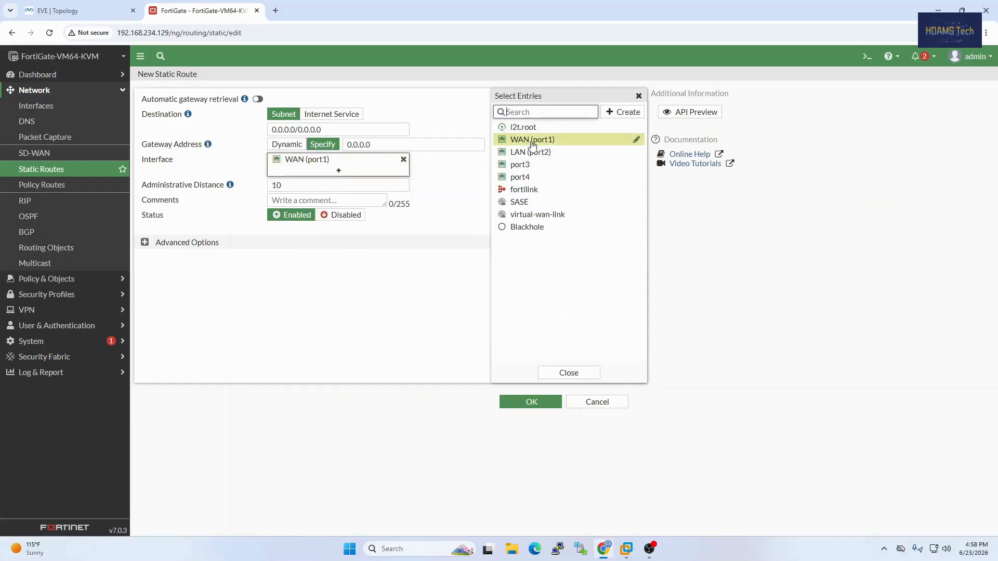
left_click(458, 322)
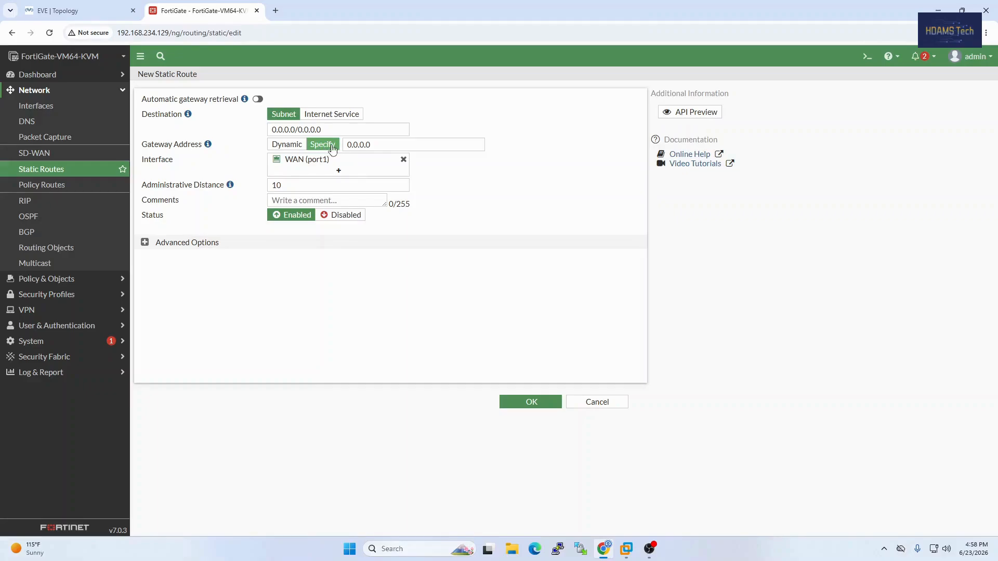
Set the static route's gateway address to 192.168.234.2, matching the ISP address in the EVE topology, and save the route
left_click(379, 145)
left_click_drag(381, 144, 349, 145)
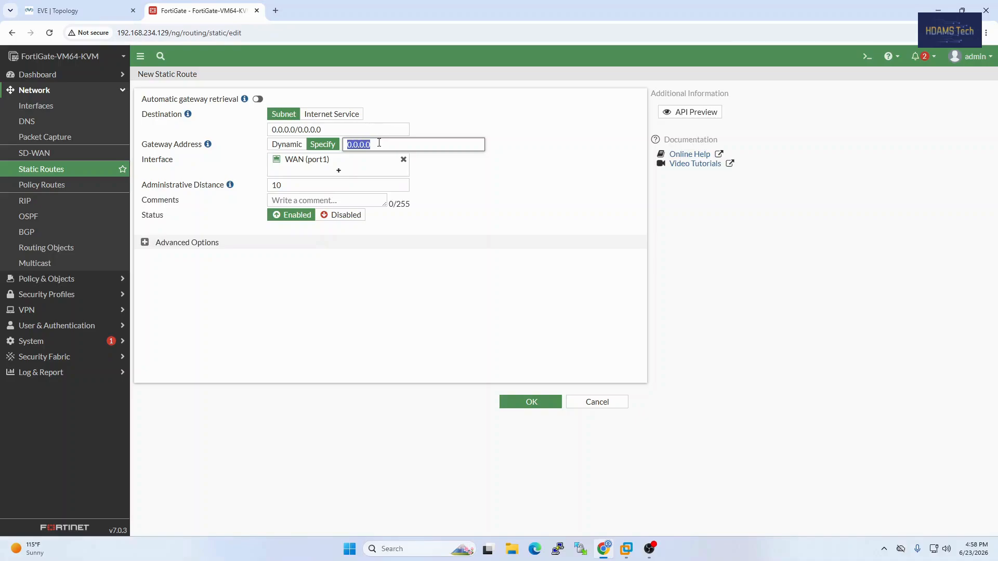
type("1")
left_click(112, 12)
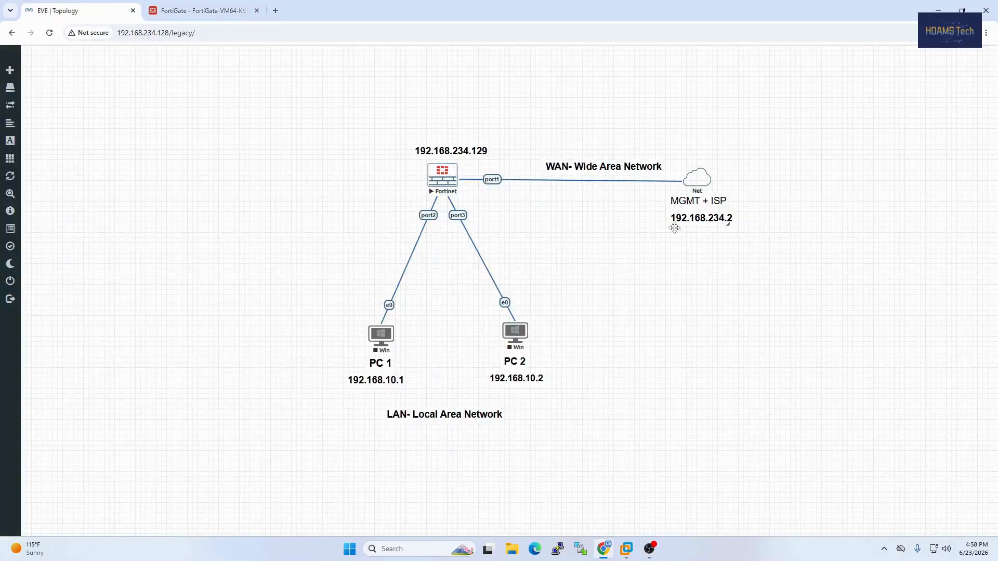
left_click(173, 4)
type("9")
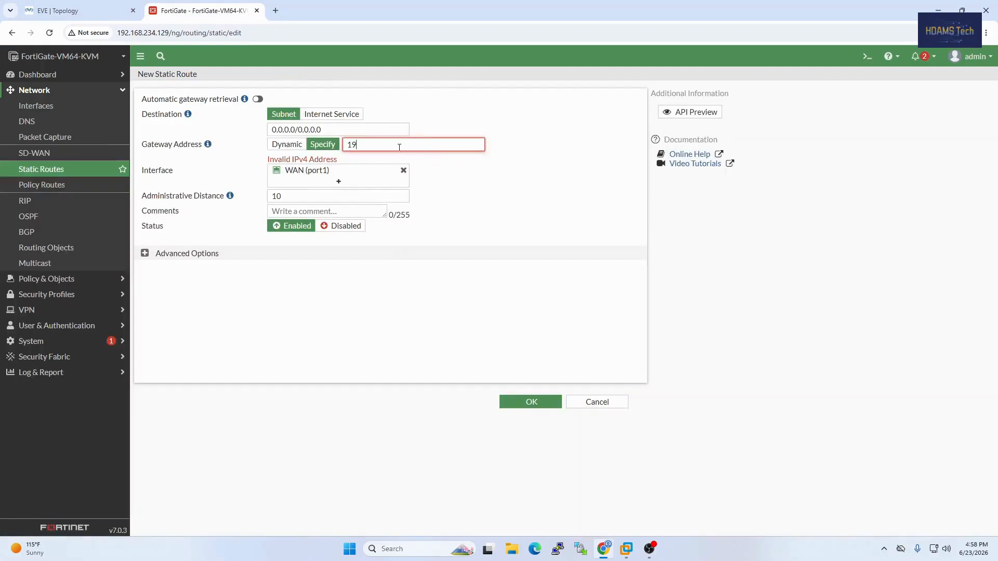
type("2.168.234.2")
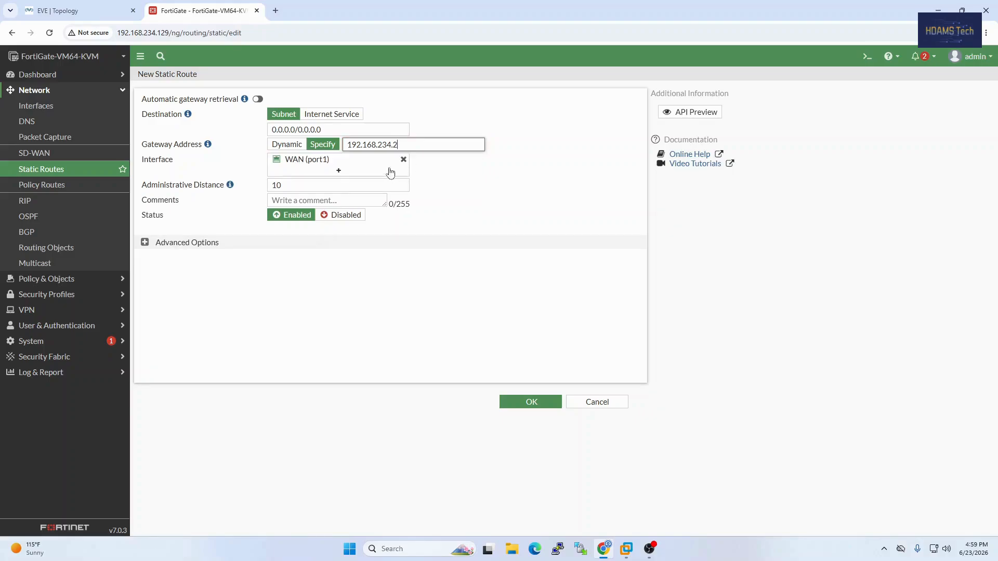
left_click(408, 145)
left_click(532, 403)
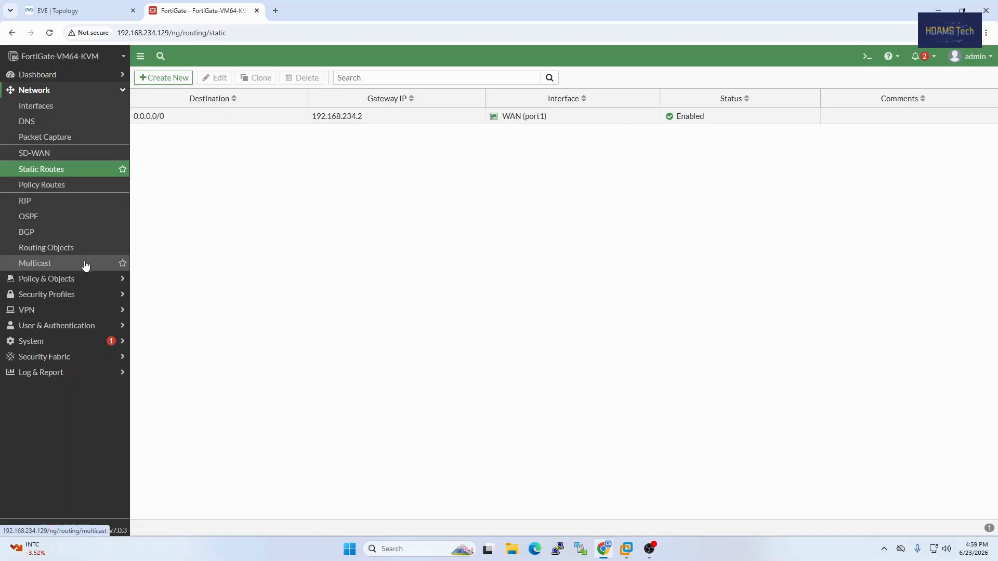
Create a new firewall policy and name it Internet-LAN
left_click(60, 279)
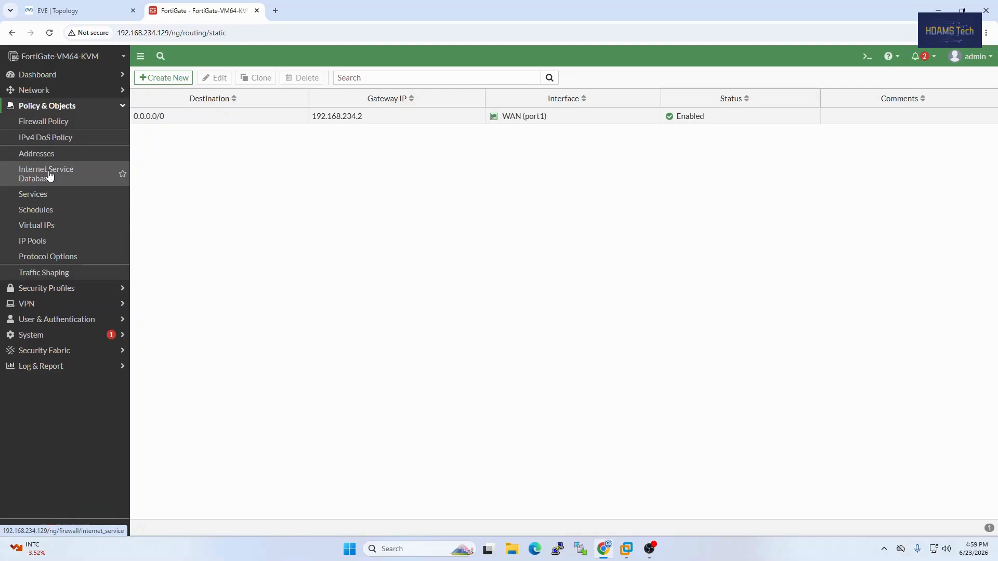
left_click(60, 123)
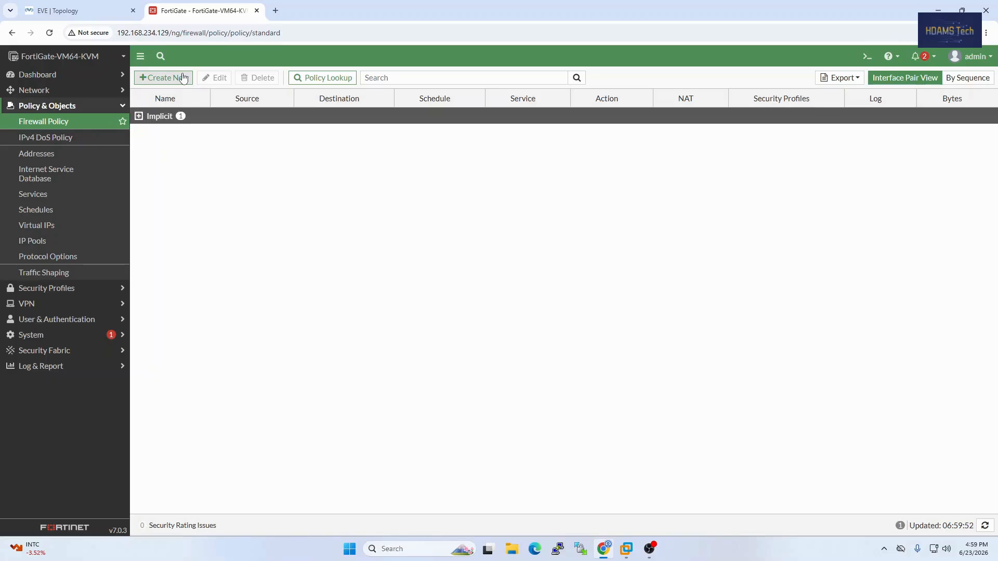
left_click(166, 78)
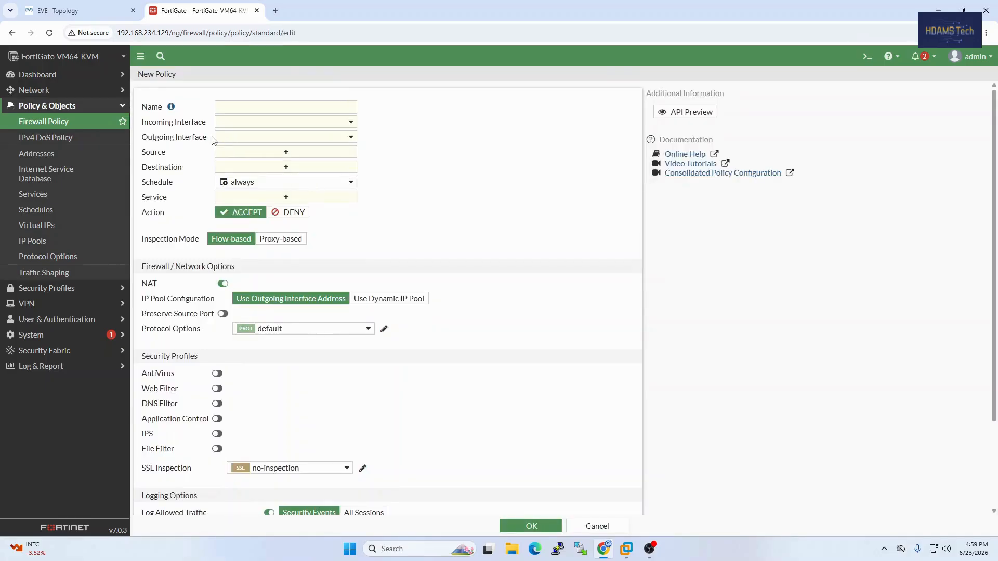
left_click(239, 109)
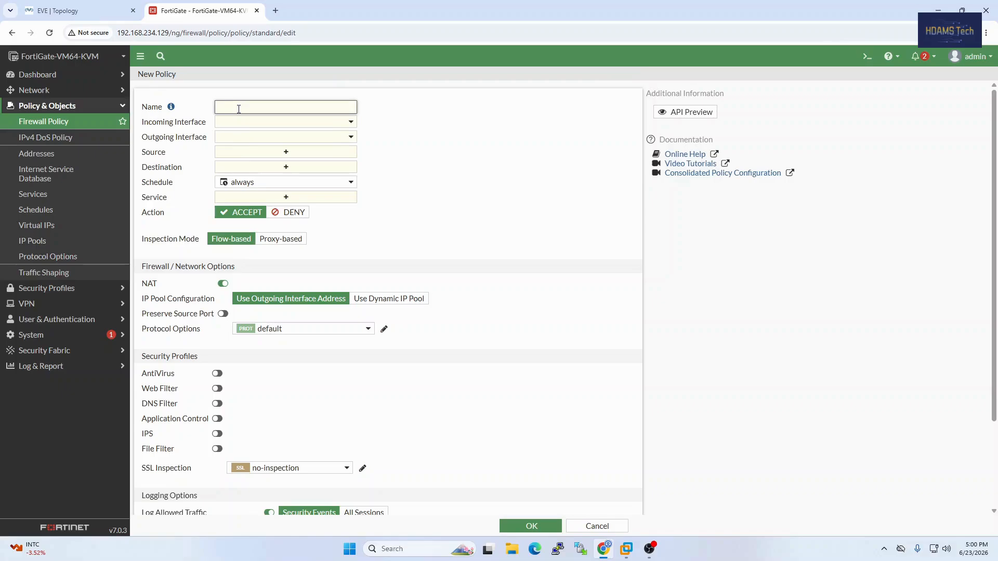
type("Internet-LAN")
Set the policy's incoming interface to LAN (port2) and its outgoing interface to WAN (port1)
left_click(284, 125)
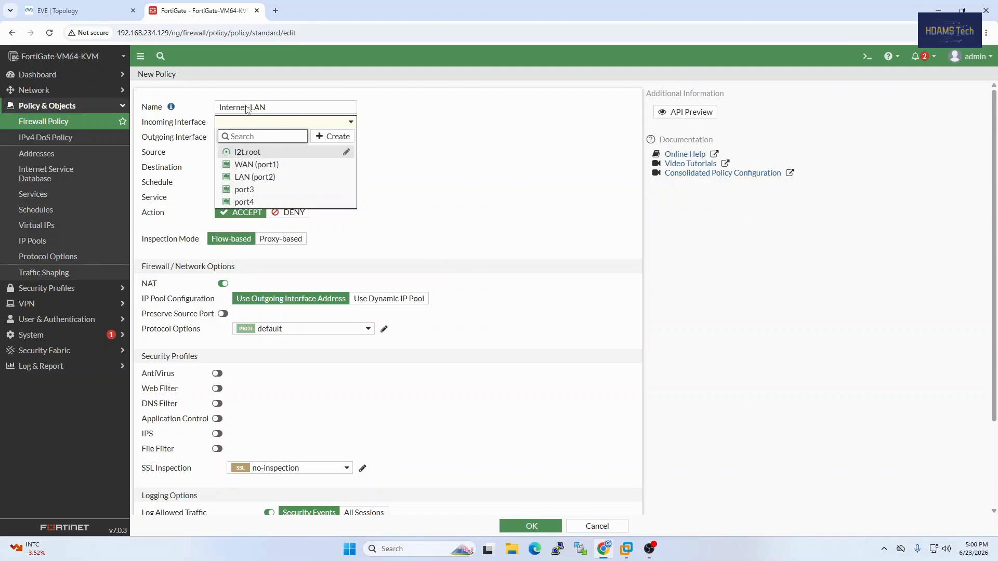
left_click(272, 109)
left_click(276, 125)
left_click(261, 177)
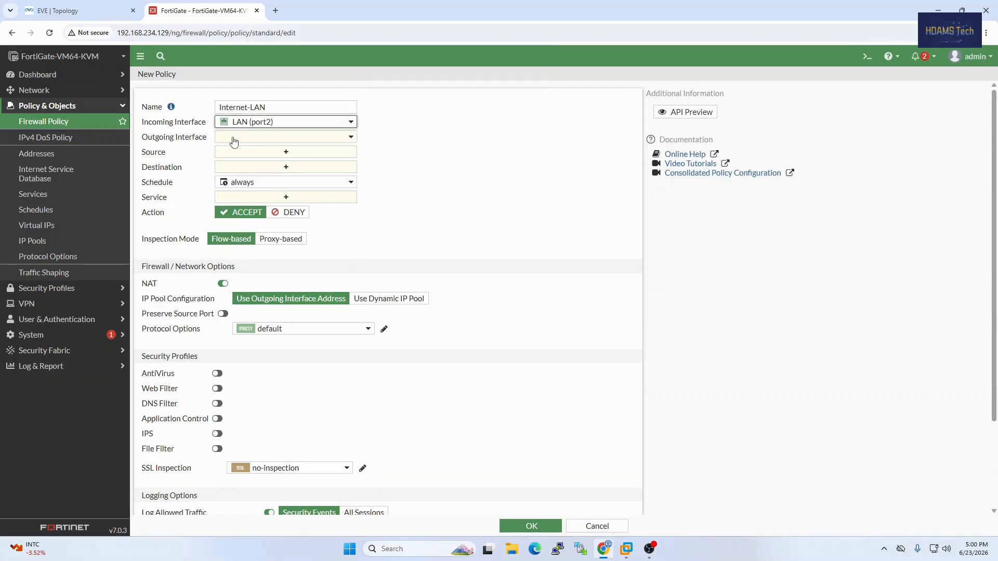
left_click(98, 11)
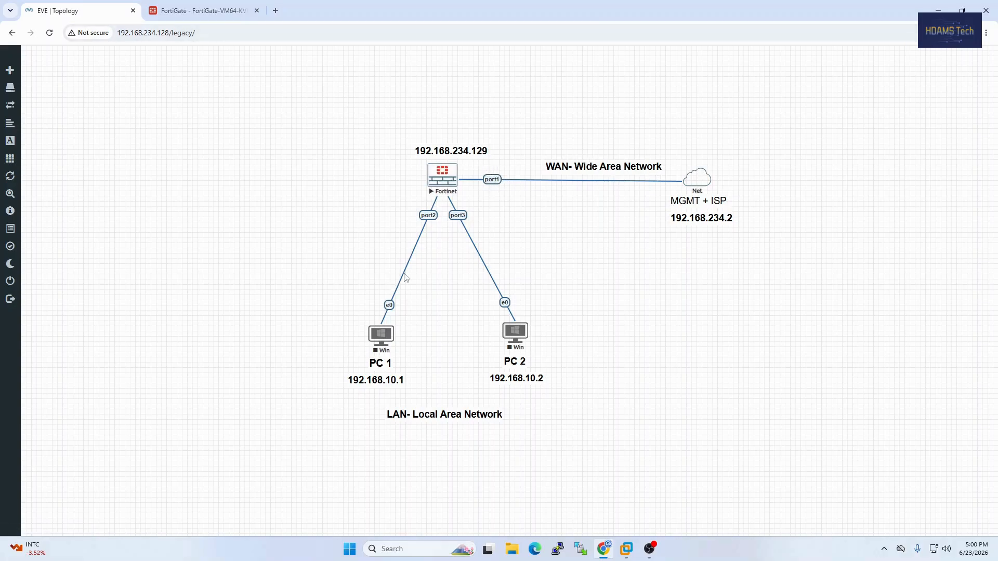
left_click(195, 11)
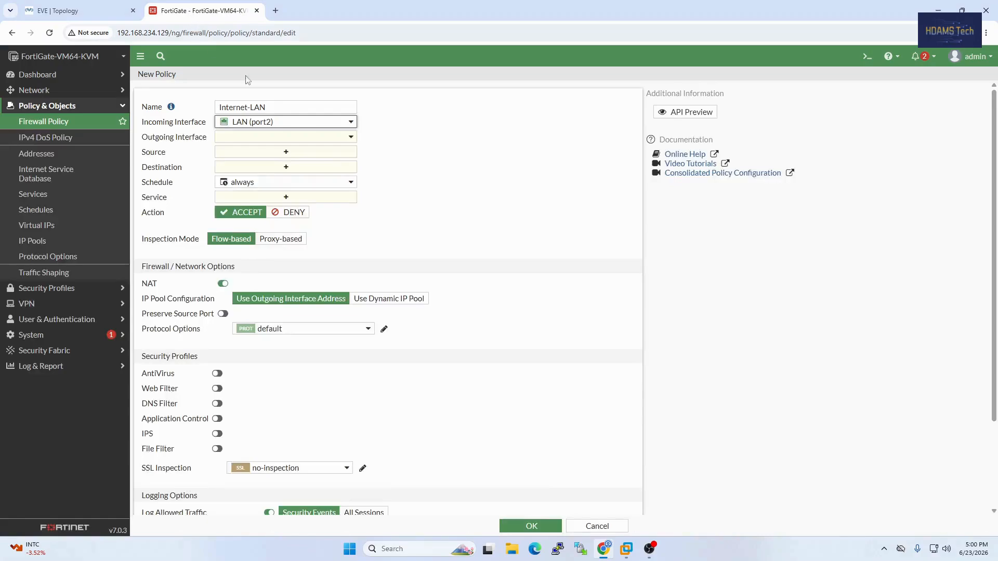
mouse_move(267, 124)
left_click(248, 140)
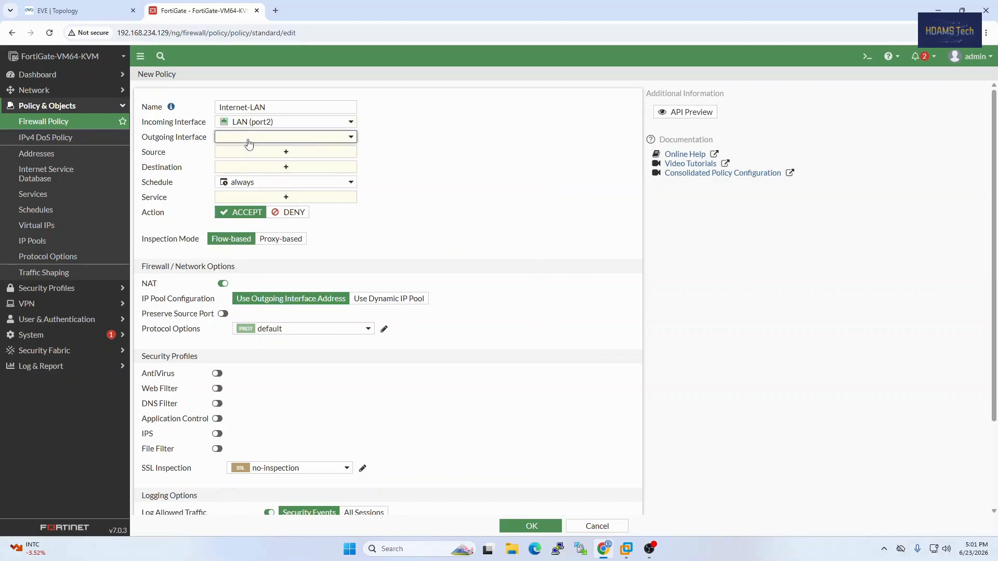
left_click(249, 144)
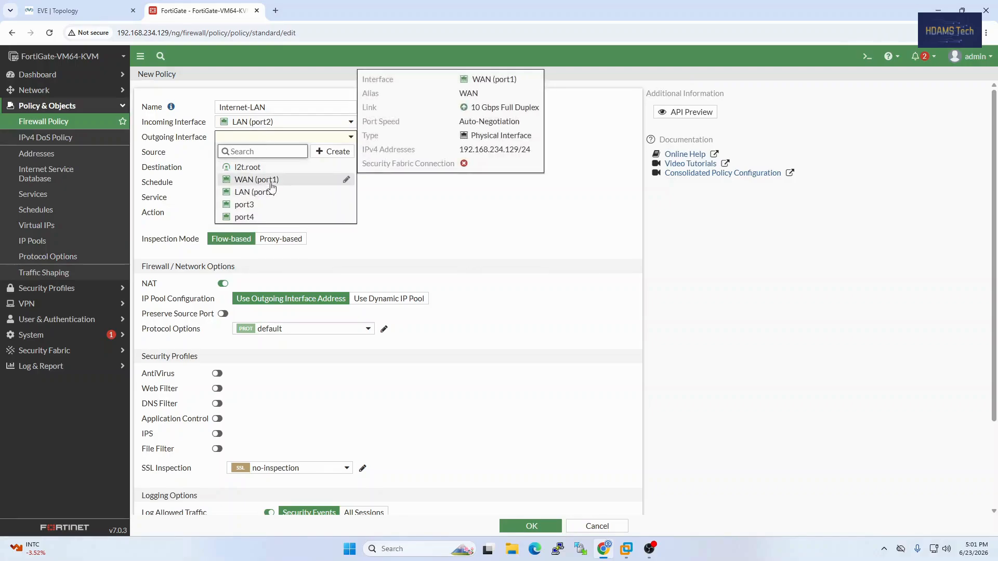
left_click(271, 182)
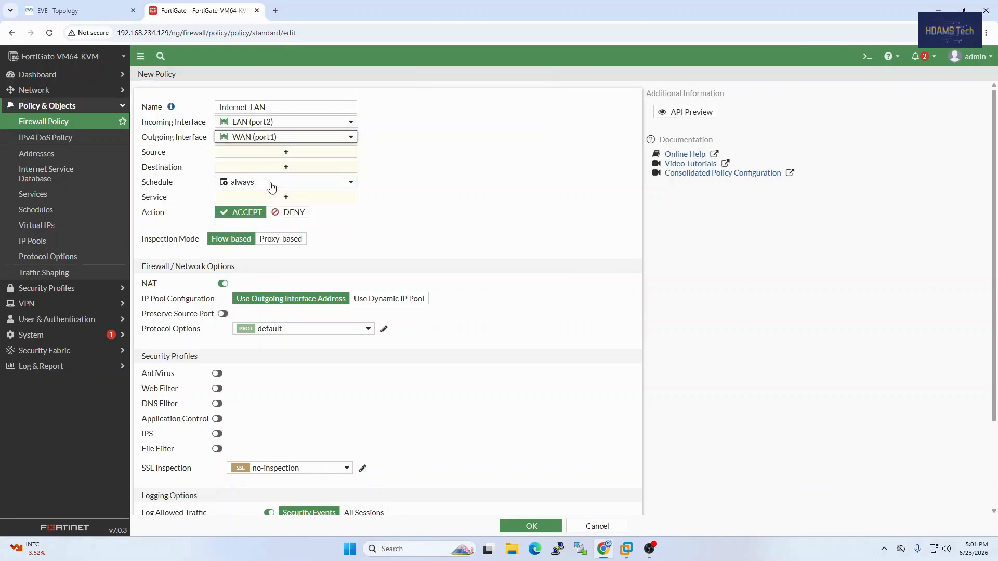
Set both the source and the destination address of the Internet-LAN policy to all
left_click(254, 152)
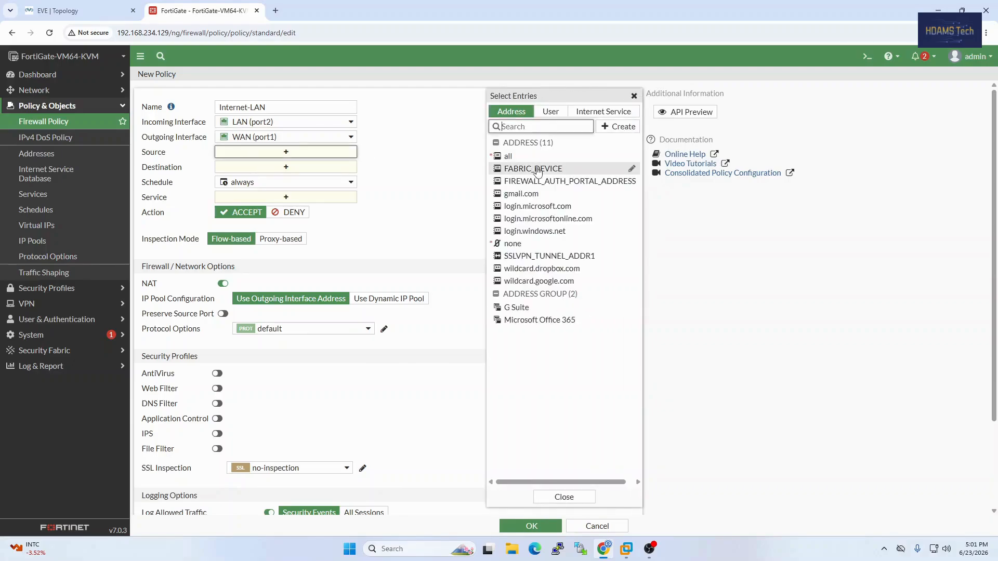
mouse_move(538, 171)
mouse_move(512, 163)
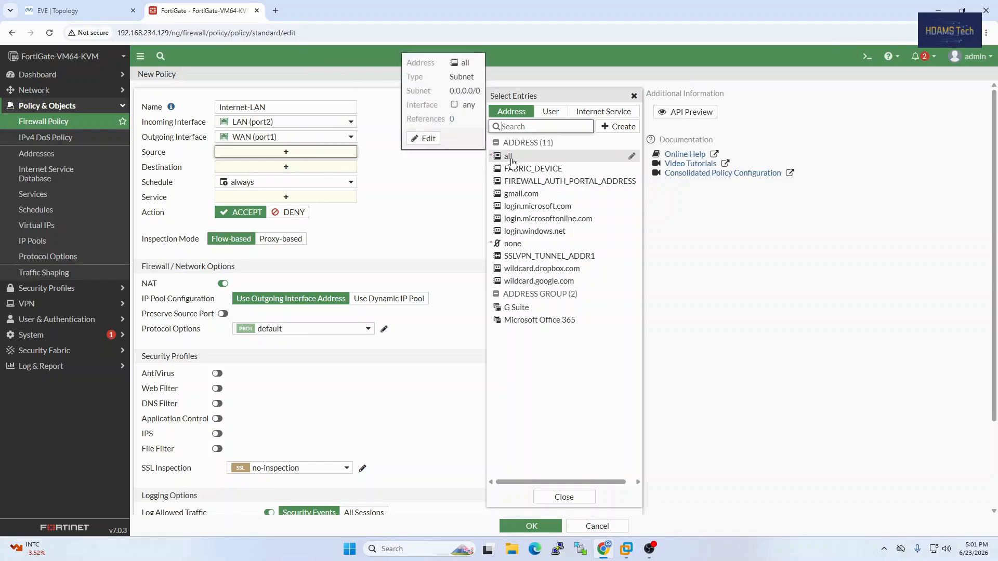
left_click(557, 114)
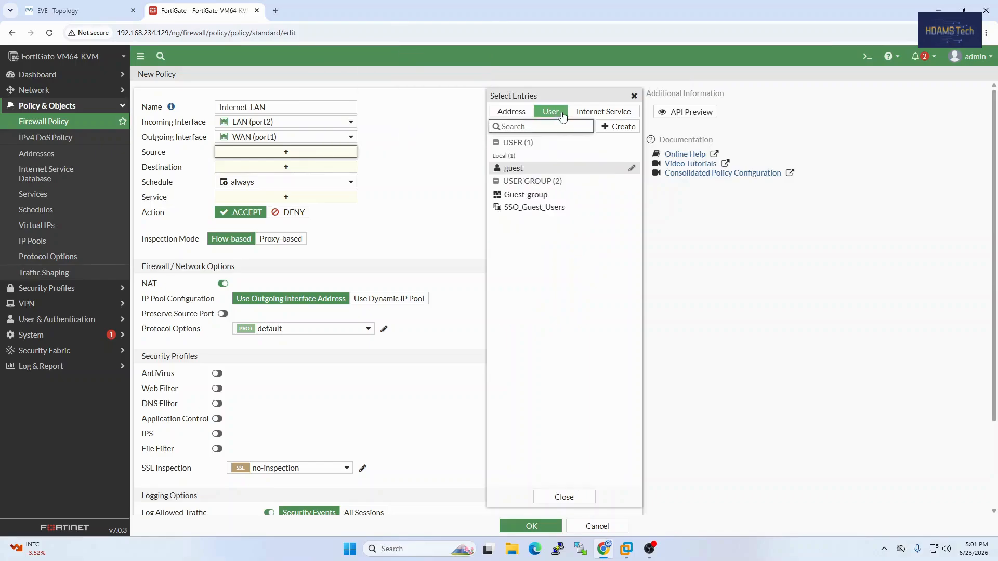
left_click(512, 111)
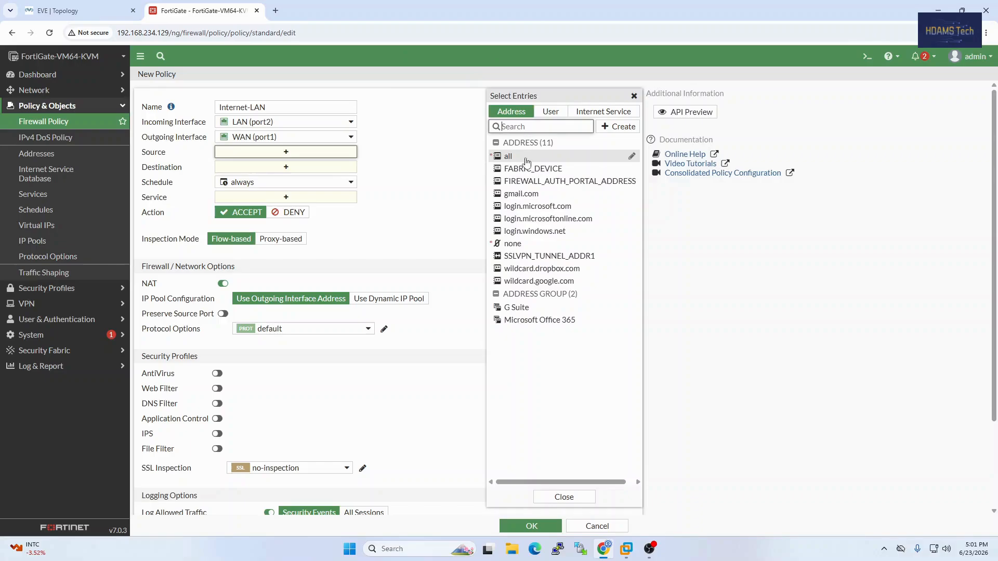
left_click(508, 158)
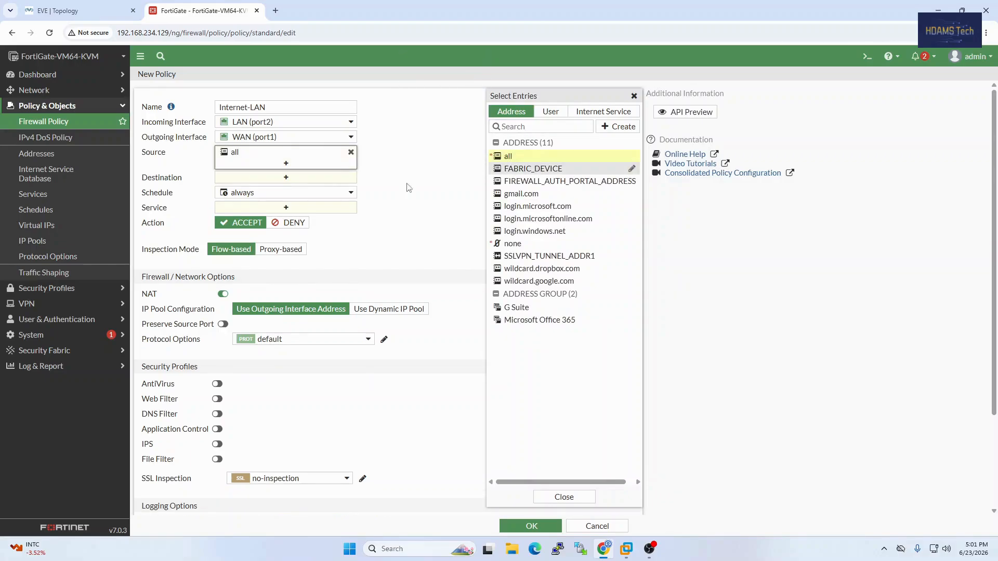
left_click(287, 178)
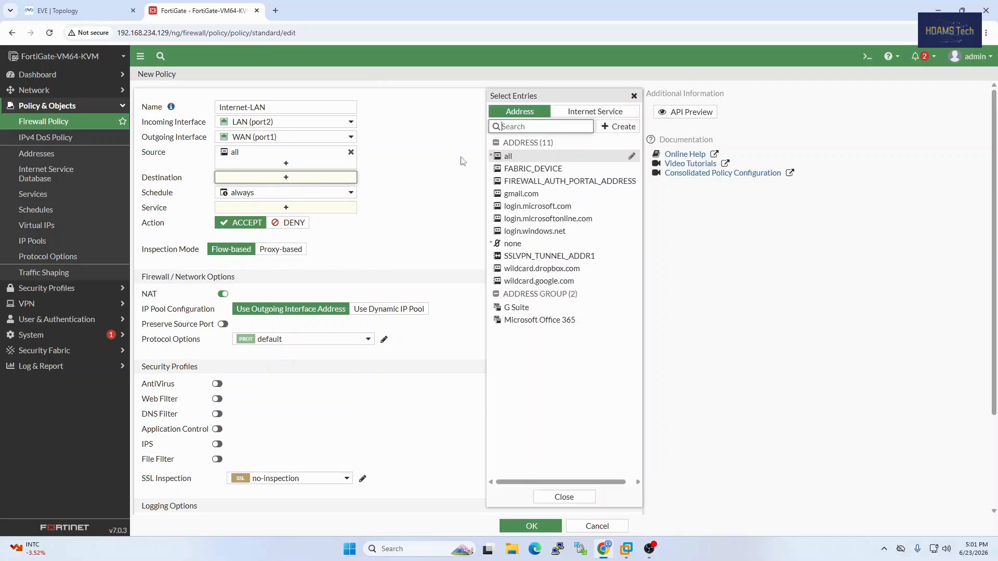
mouse_move(510, 161)
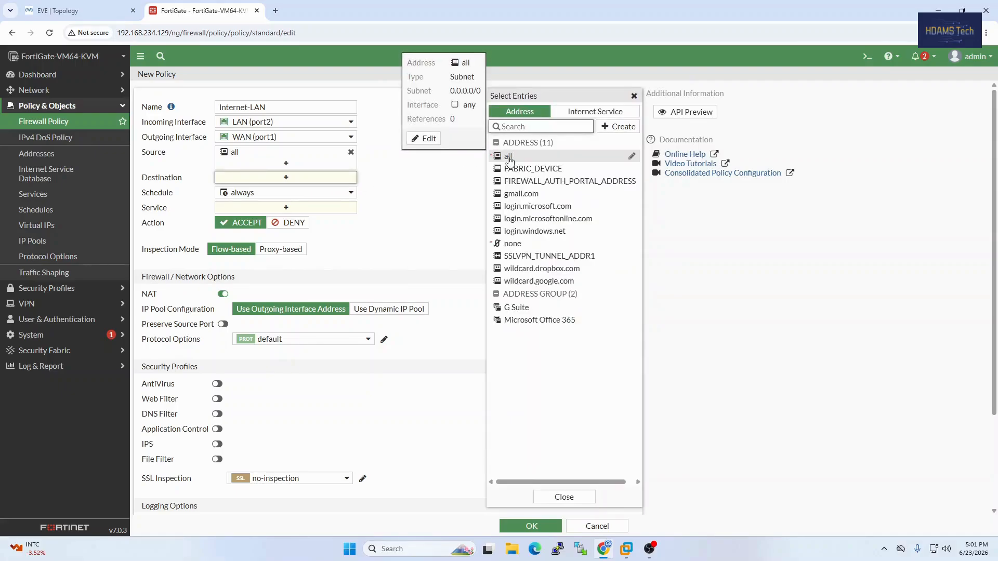
left_click(509, 158)
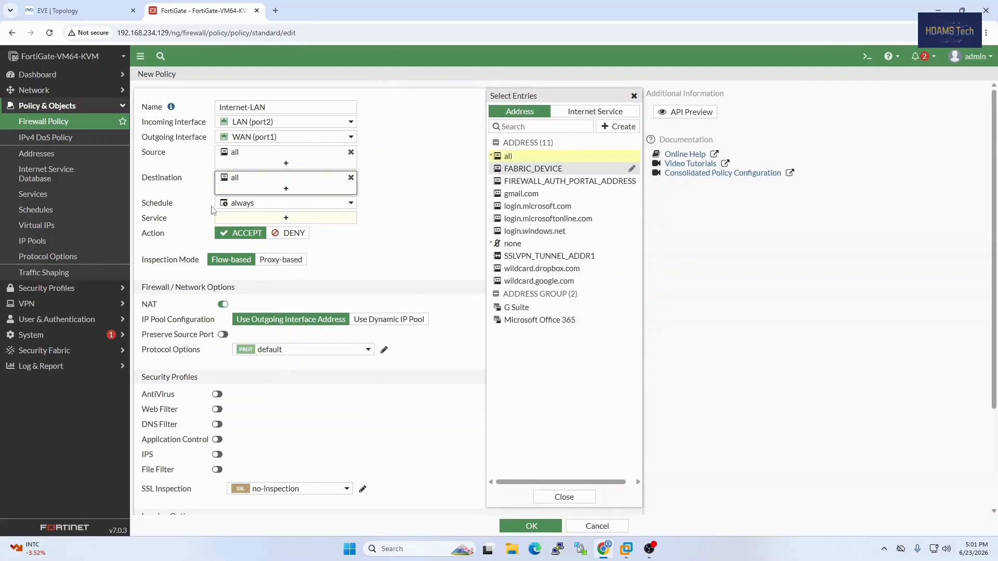
Add the HTTP and HTTPS services to the Internet-LAN policy
left_click(281, 221)
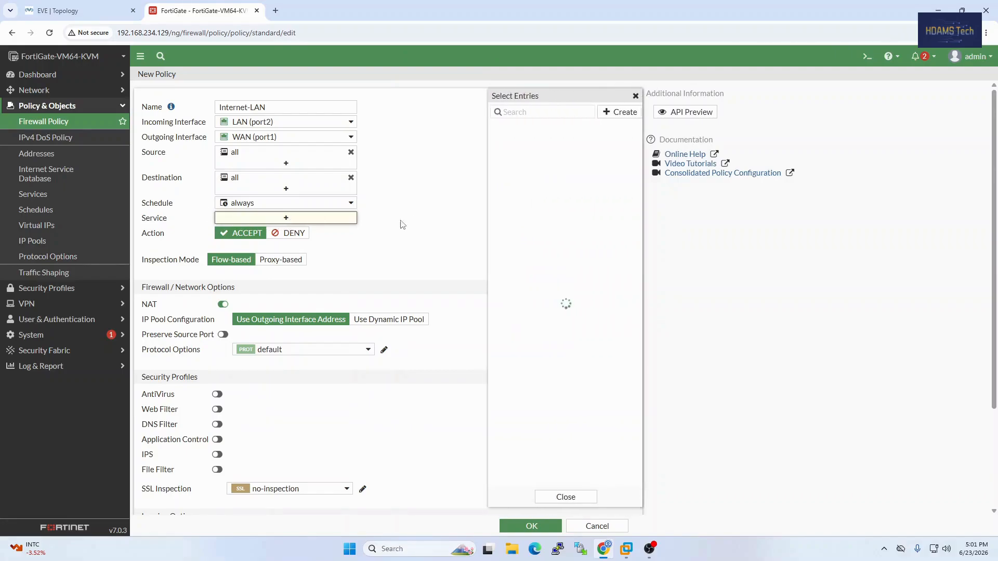
scroll(553, 244, "down", 6)
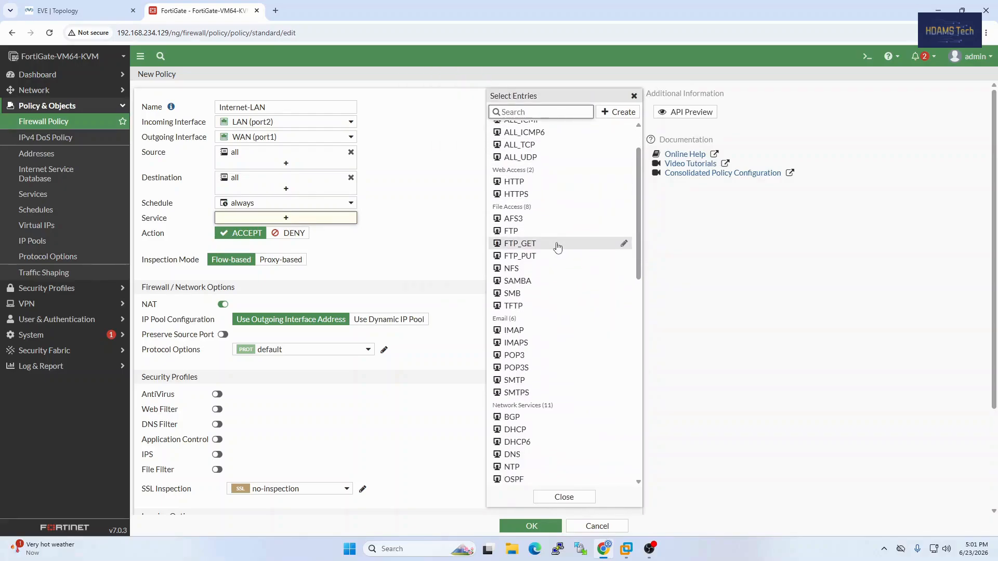
scroll(553, 280, "up", 6)
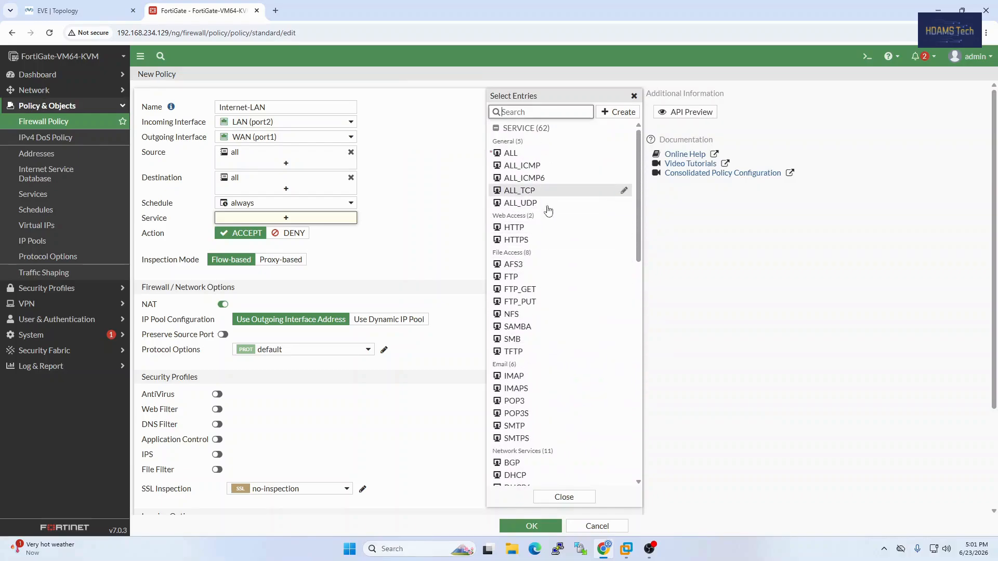
left_click(530, 228)
left_click(539, 240)
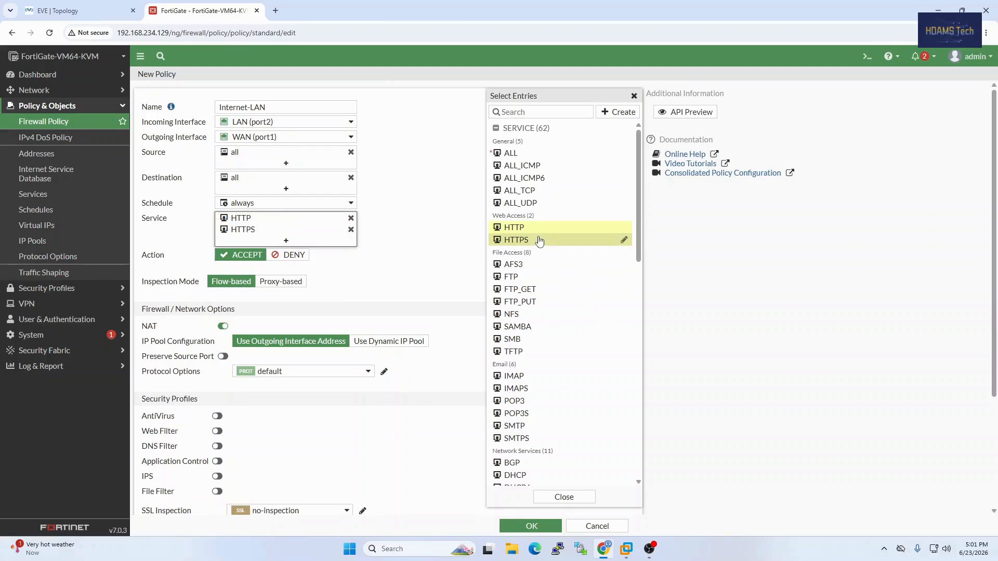
Replace the HTTP and HTTPS services of the Internet-LAN policy with ALL
scroll(547, 346, "down", 1)
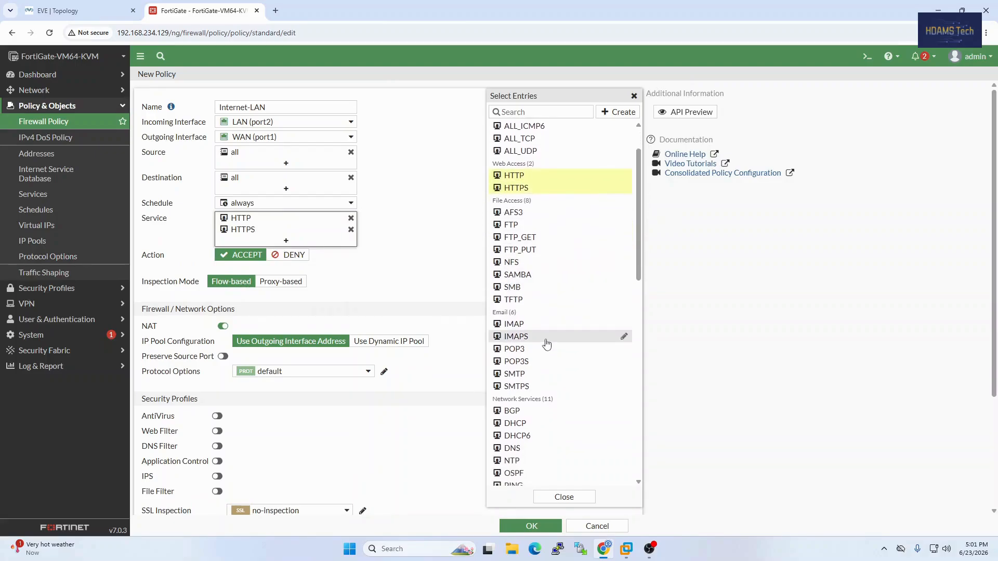
scroll(548, 328, "up", 1)
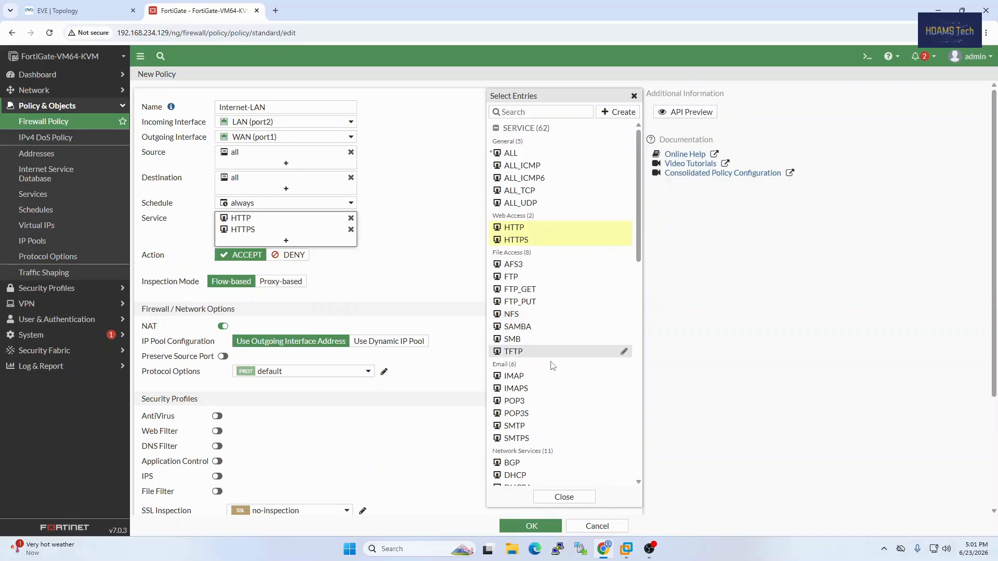
left_click(521, 154)
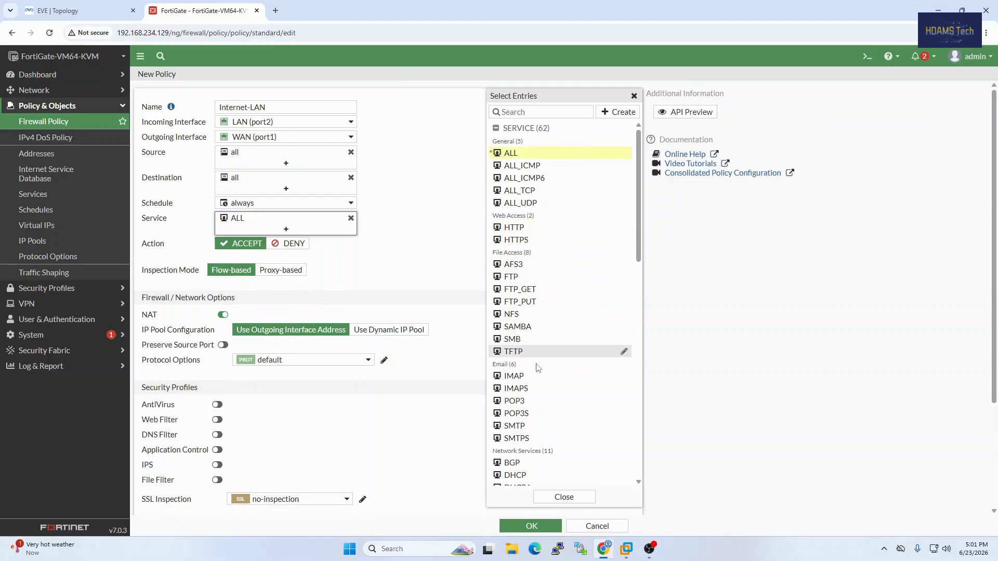
scroll(544, 439, "down", 3)
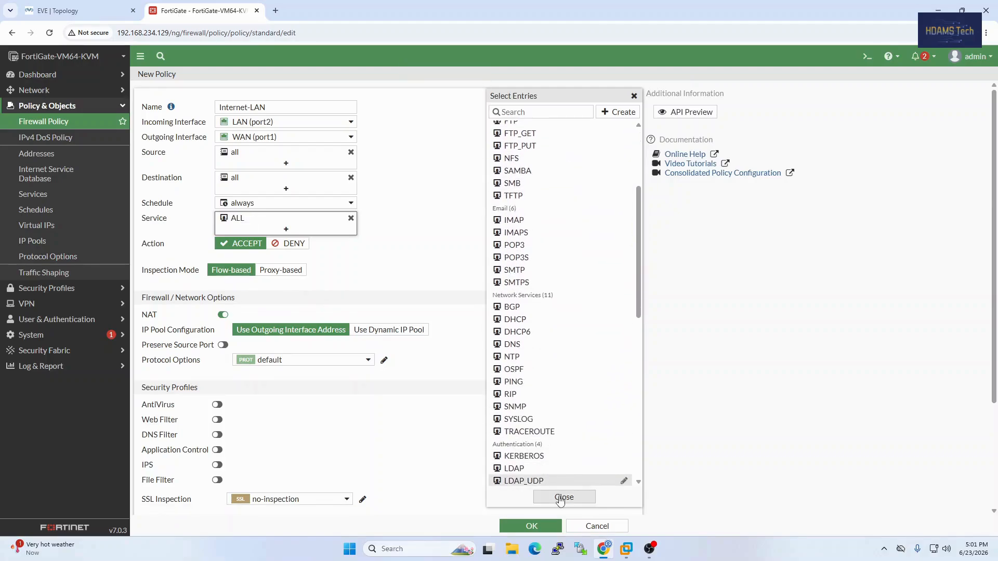
left_click(564, 498)
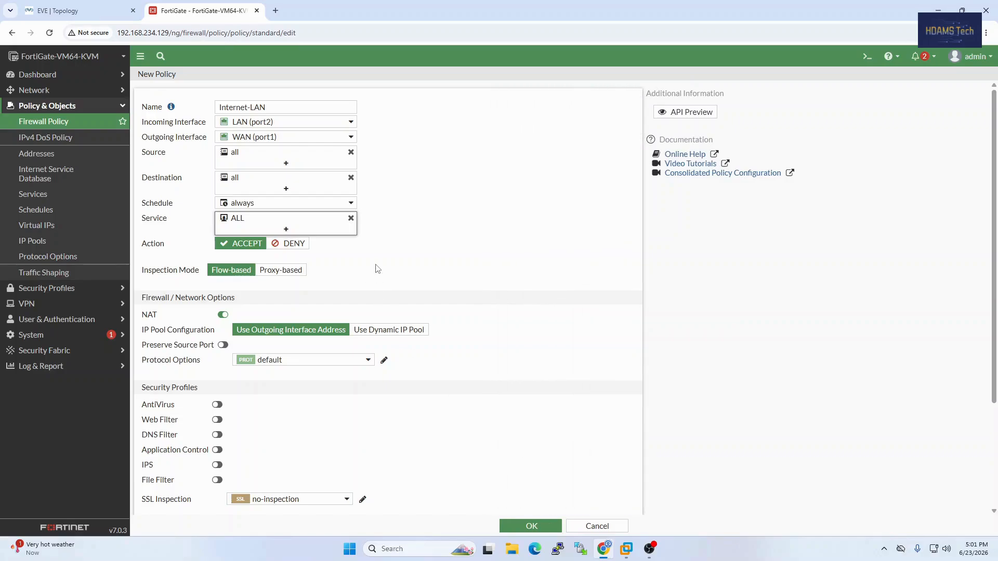
Go through the remaining NAT, security profile and logging options and save the Internet-LAN policy
scroll(377, 268, "down", 2)
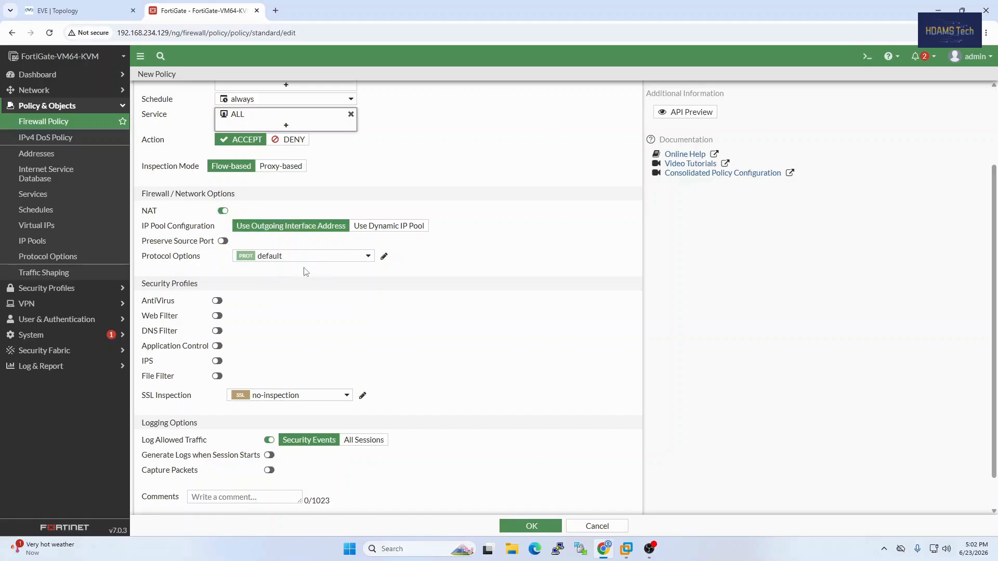
scroll(299, 318, "down", 1)
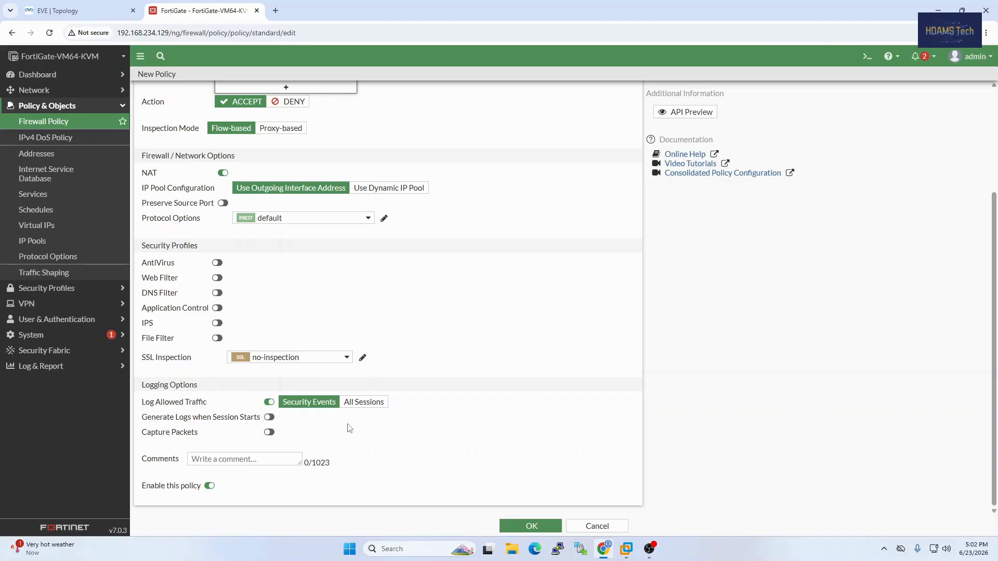
left_click(536, 527)
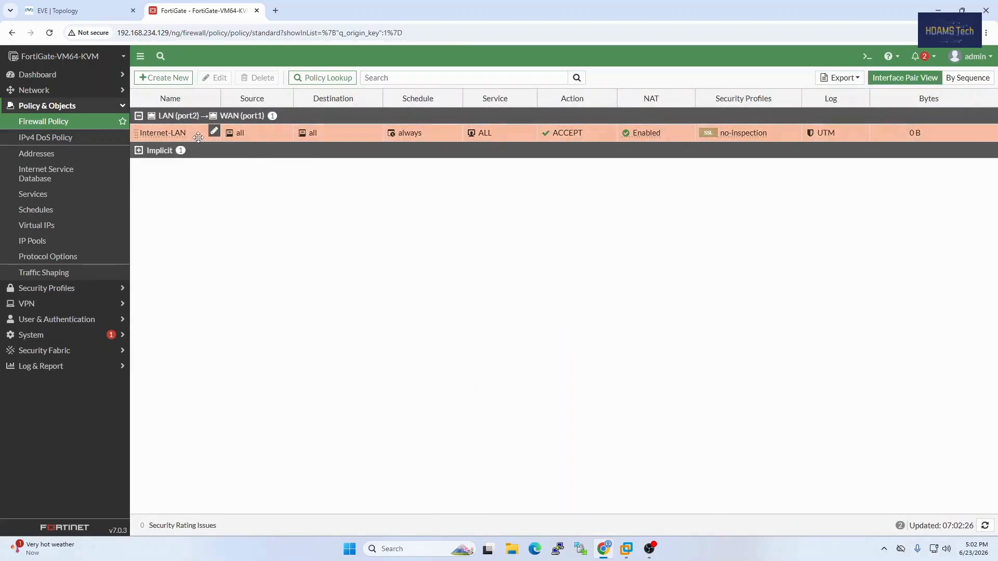
mouse_move(414, 136)
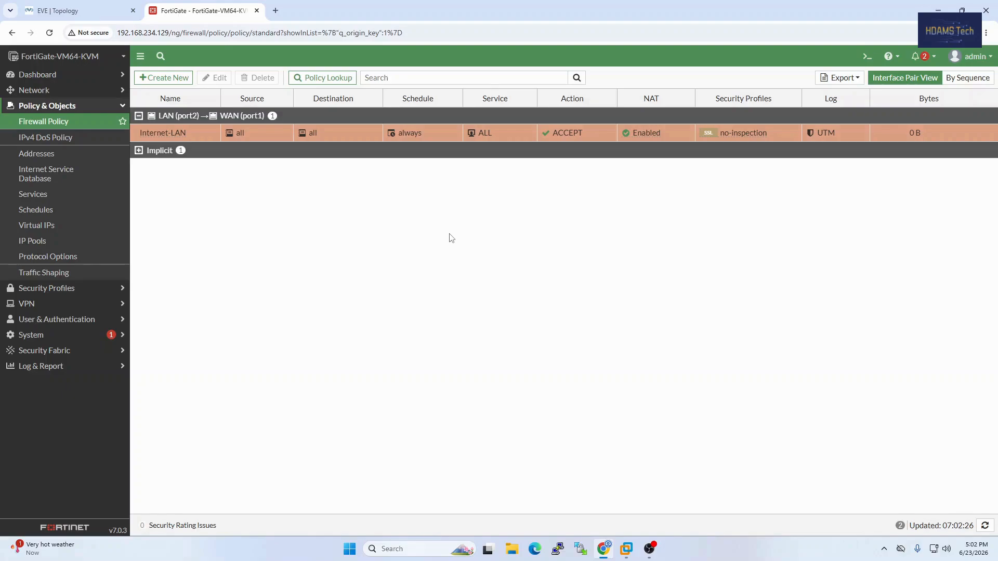
Switch to the EVE-NG topology and start the PC 1 Windows node
left_click(47, 8)
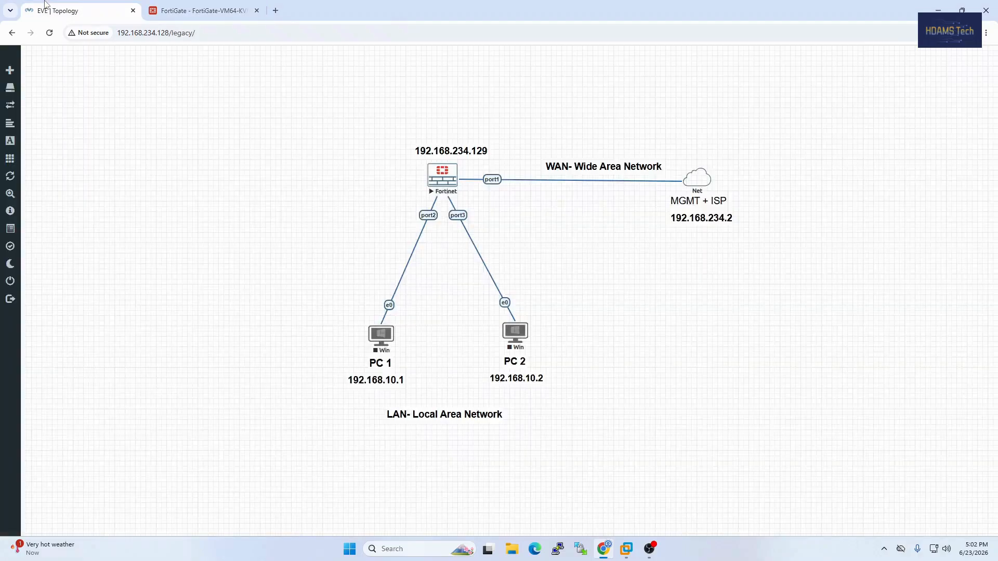
double_click(398, 381)
left_click(381, 337)
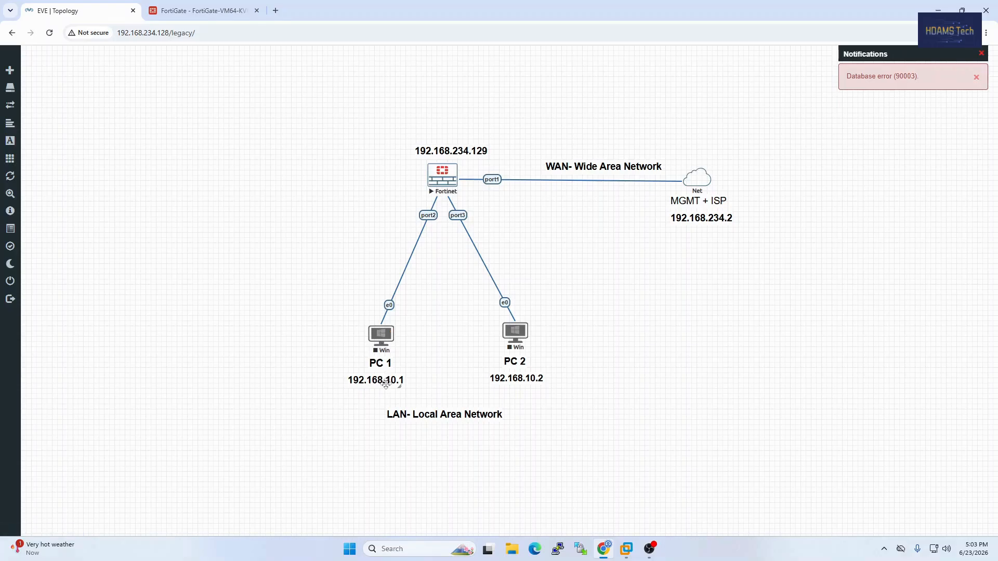
right_click(387, 338)
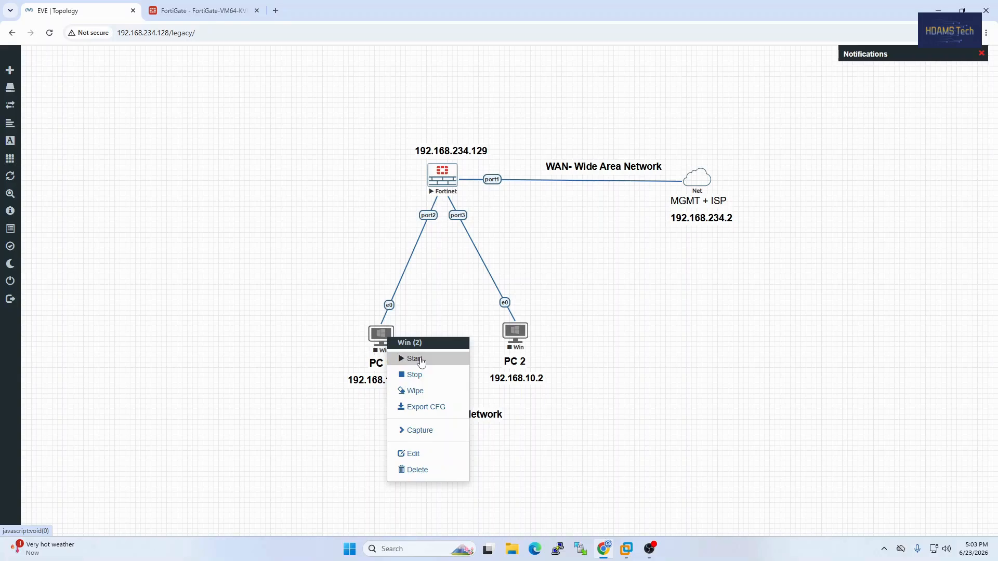
left_click(421, 360)
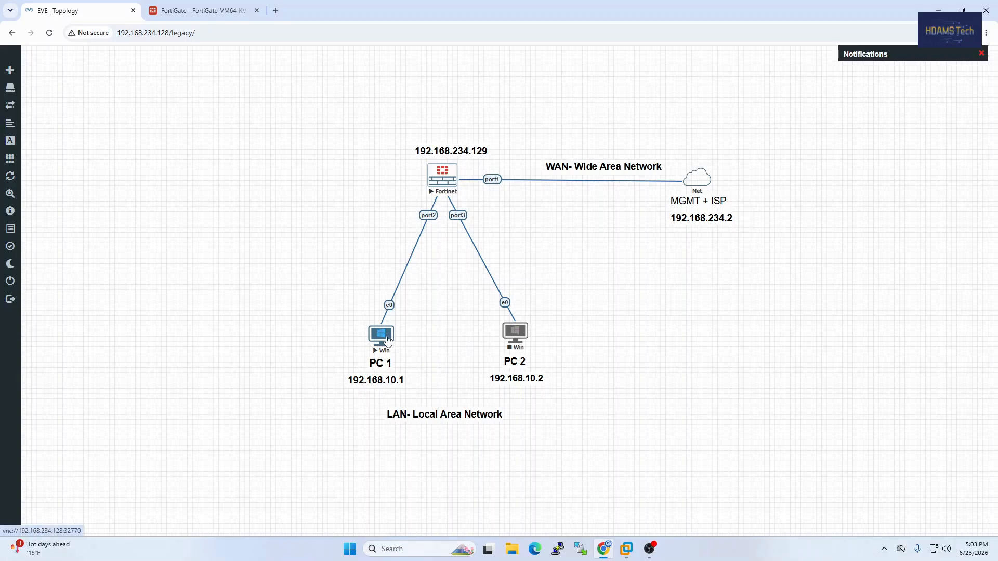
Change the address labels in the topology to 192.168.10.2 for PC 1 and 192.168.10.3 for PC 2
double_click(384, 380)
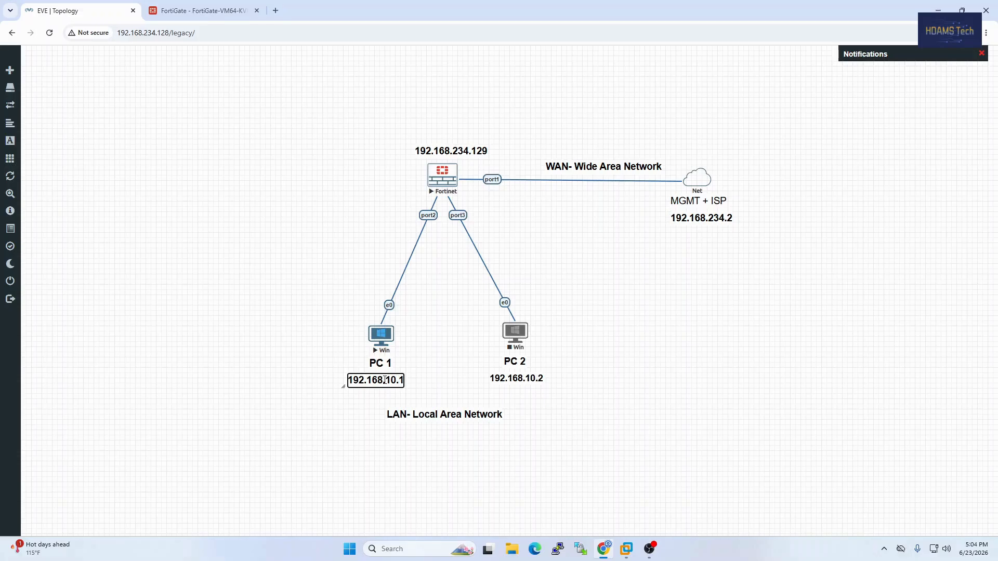
left_click(426, 388)
double_click(510, 378)
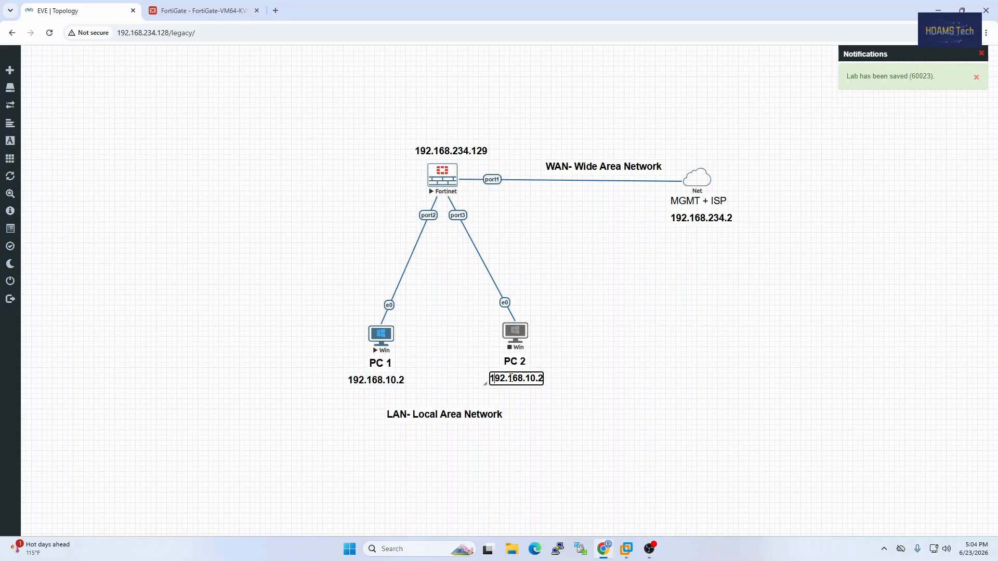
key("BackSpace")
type("3")
left_click(414, 375)
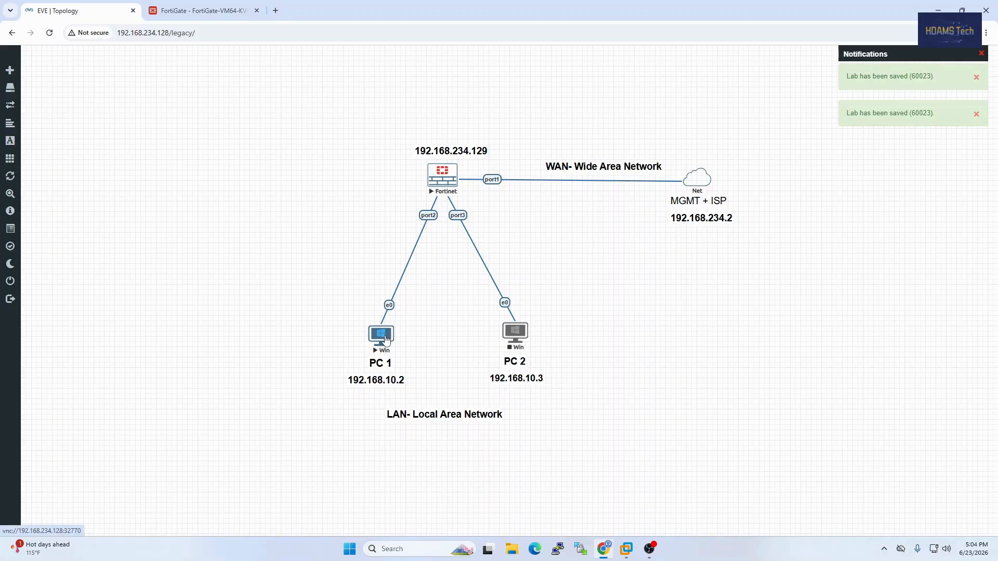
Open PC 1's console with ultravnc_wrapper and sign in to Windows as admin with the account password
left_click(385, 341)
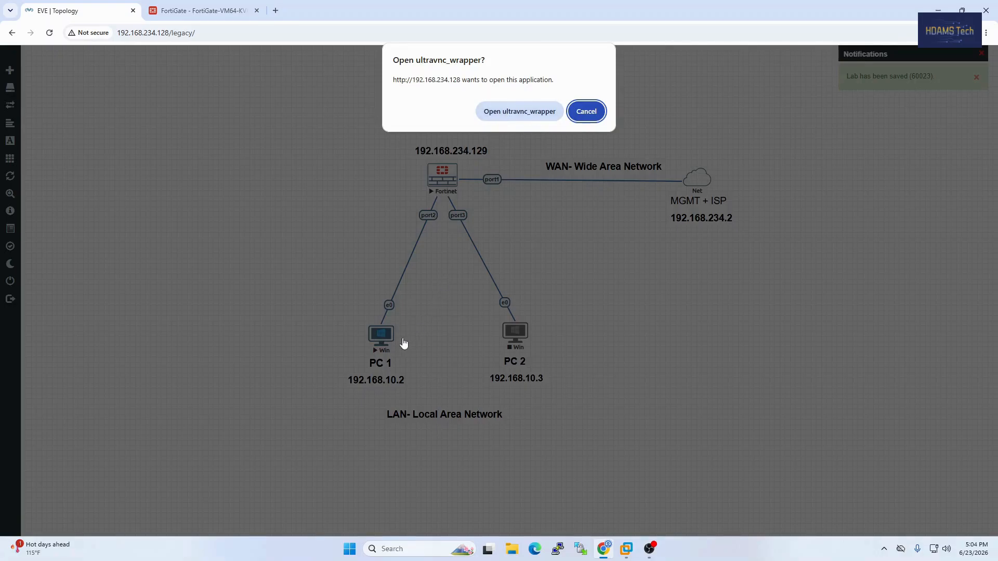
left_click(512, 117)
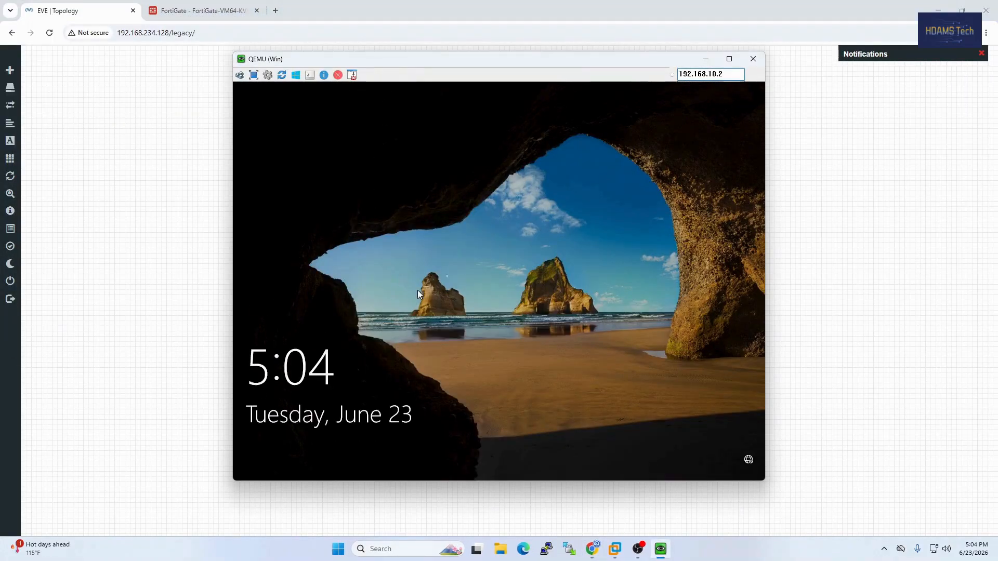
left_click(479, 278)
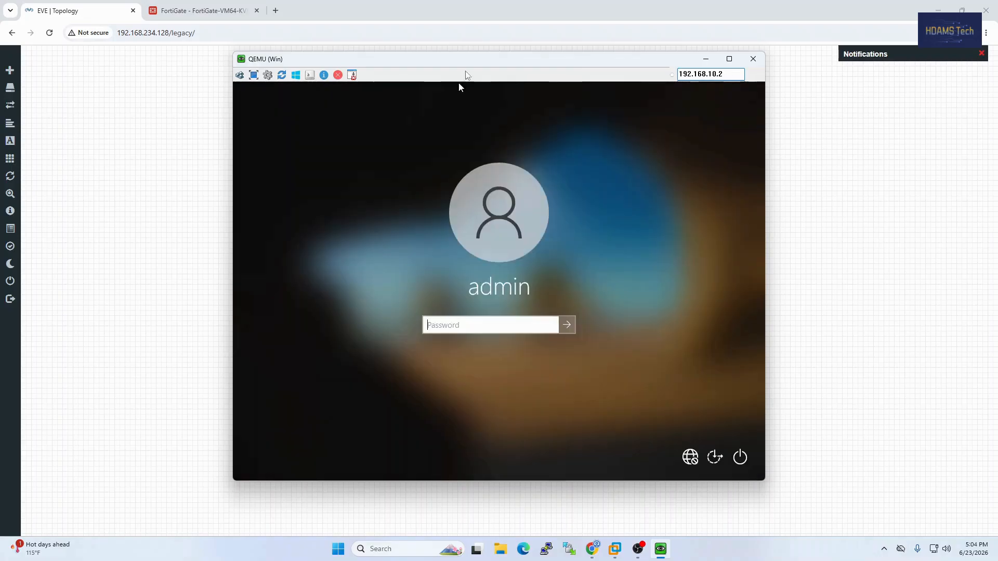
left_click(480, 328)
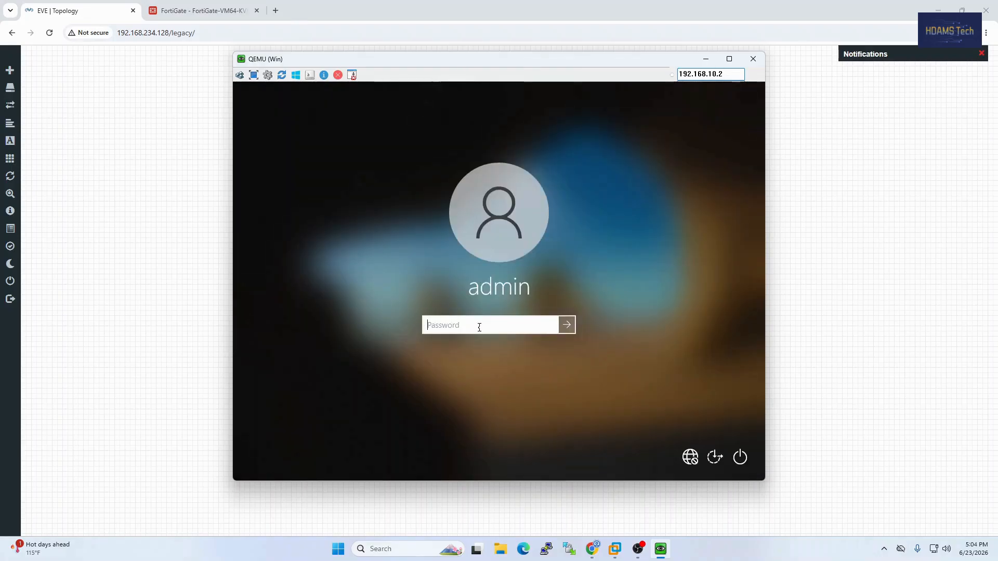
type("•")
key("Return")
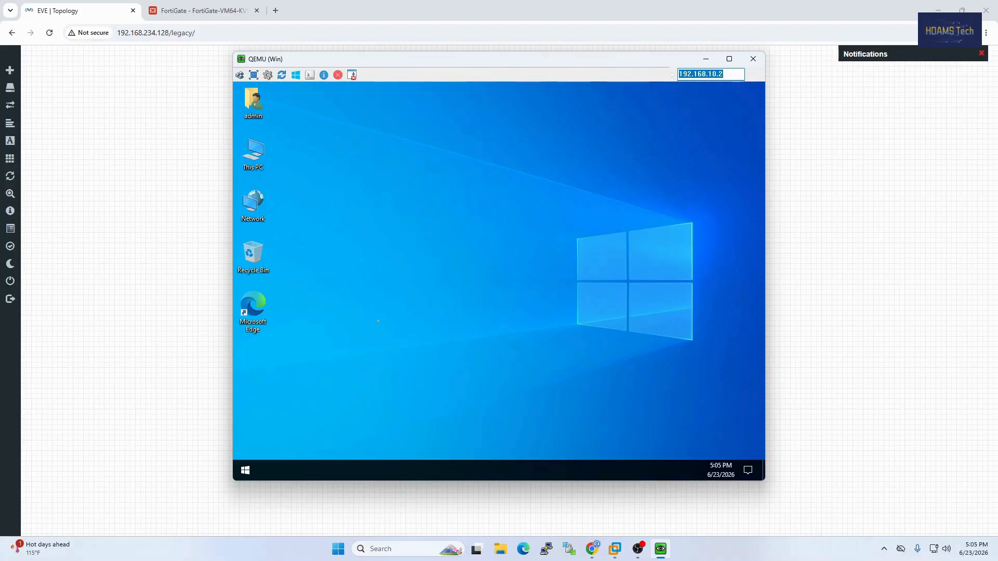
Shift the PC 1 console window aside and open the list of network connections through its Windows network settings
left_click_drag(481, 67, 671, 85)
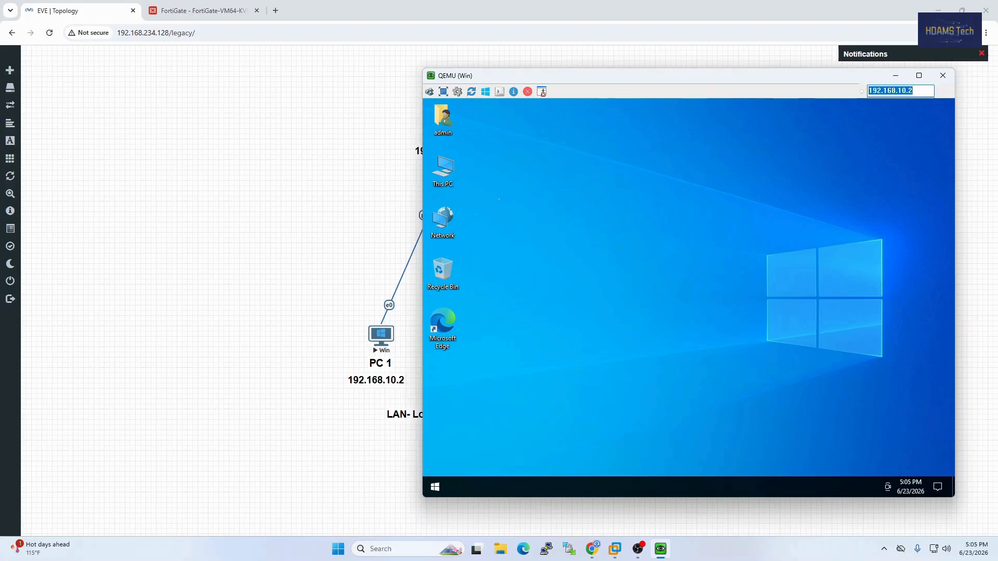
left_click_drag(497, 74, 512, 73)
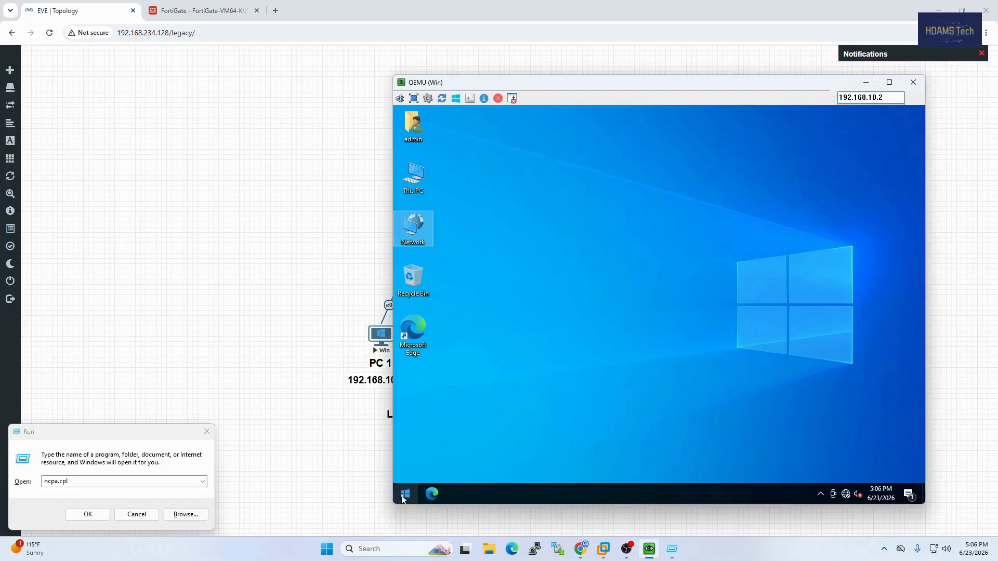
left_click(405, 494)
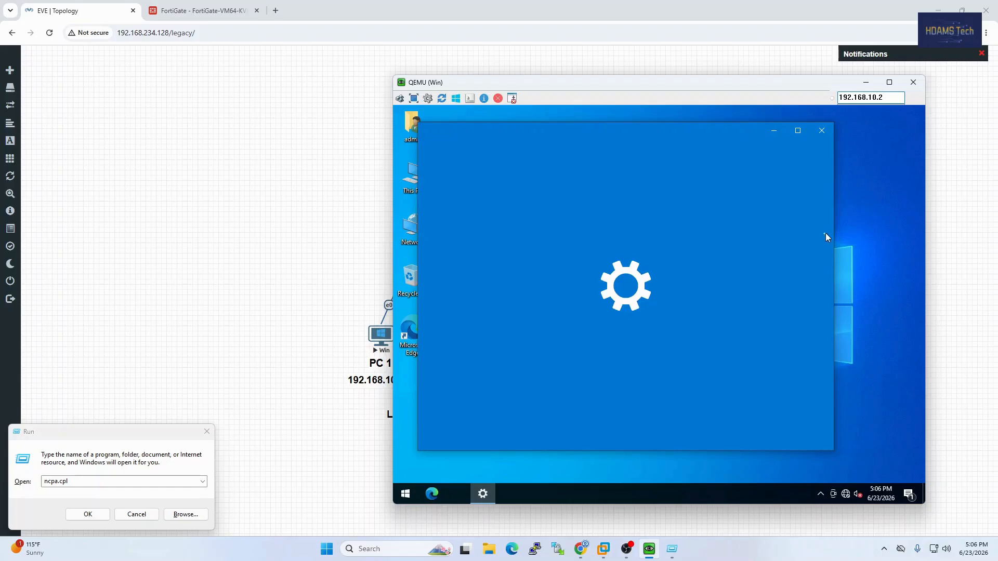
scroll(705, 305, "down", 4)
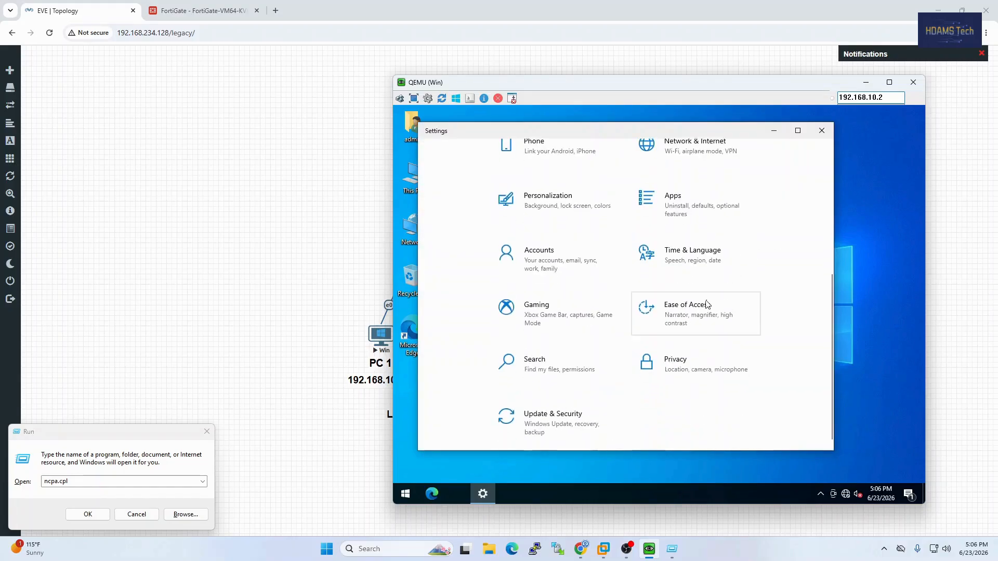
scroll(715, 291, "up", 5)
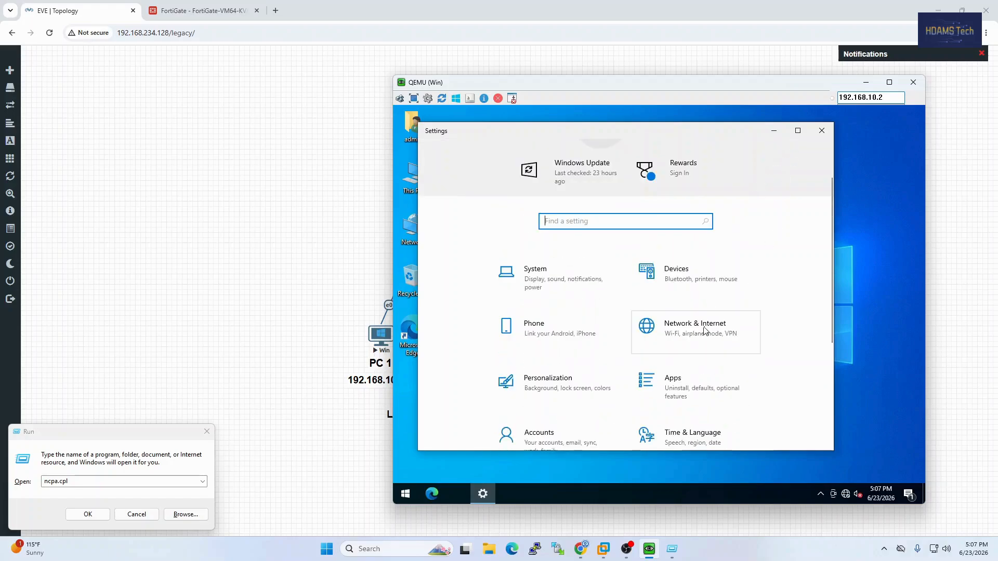
left_click(705, 330)
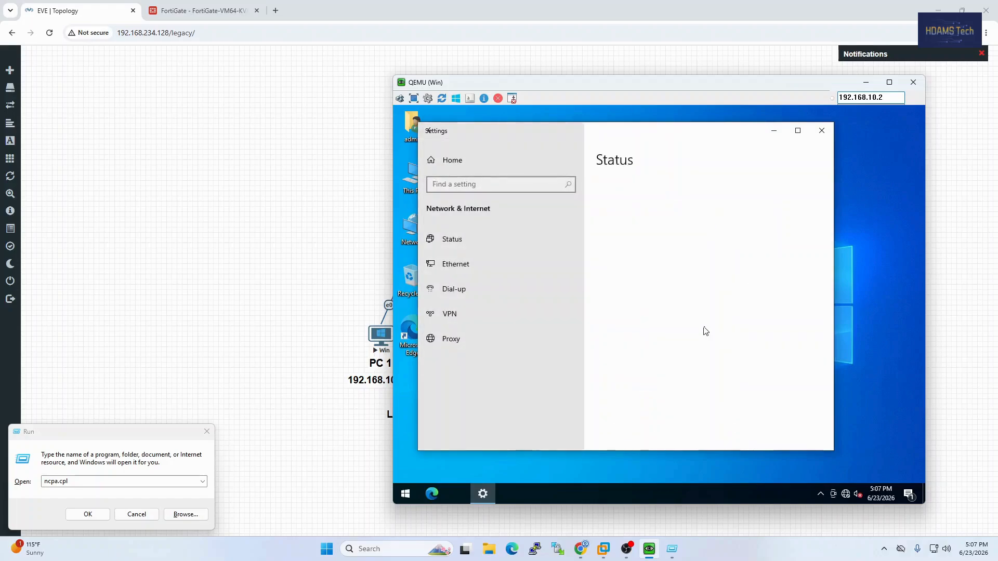
left_click(463, 272)
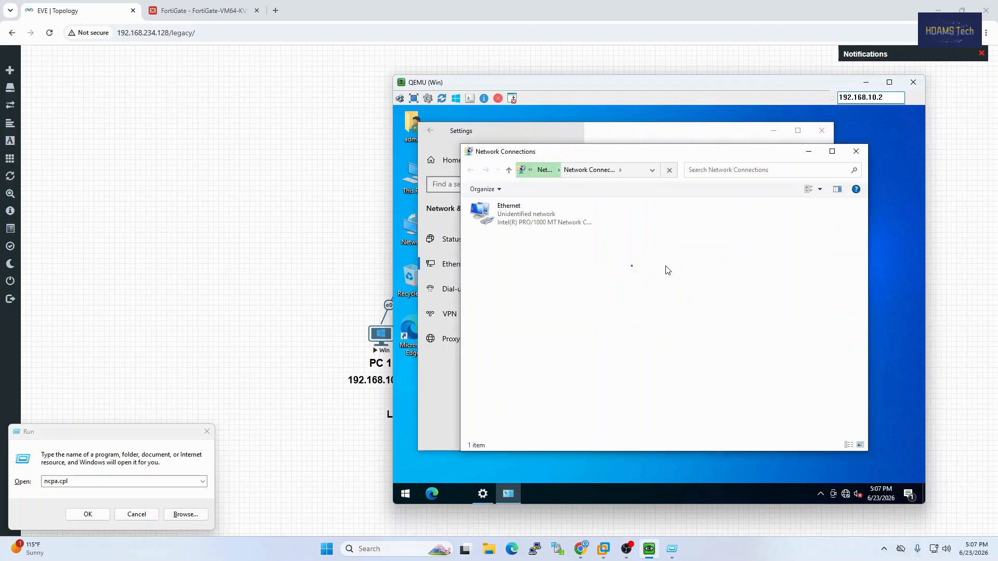
Assign PC 1's Ethernet adapter a static IPv4 address in the 192.168.10 network and allow the PC to be discoverable on it
right_click(541, 221)
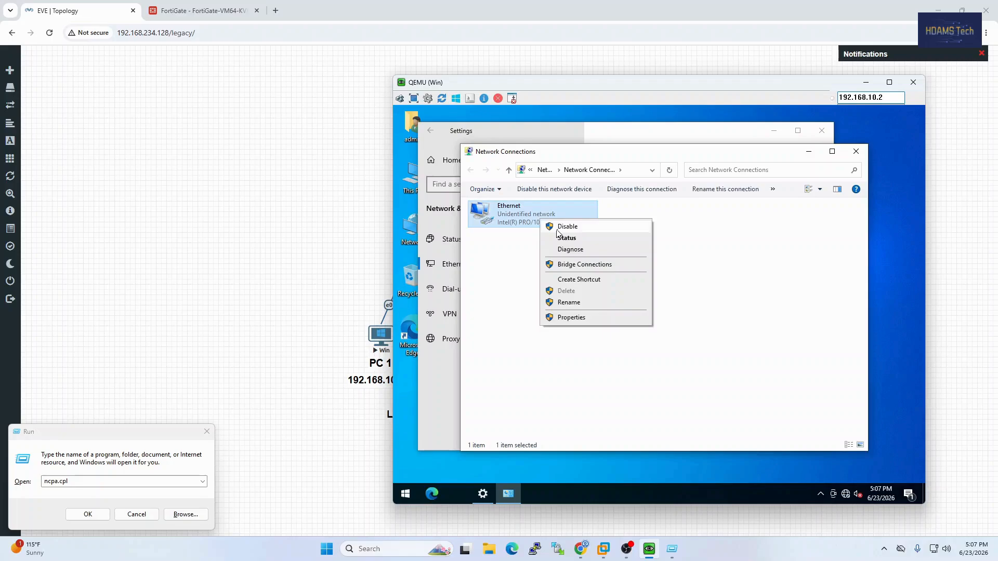
left_click(570, 317)
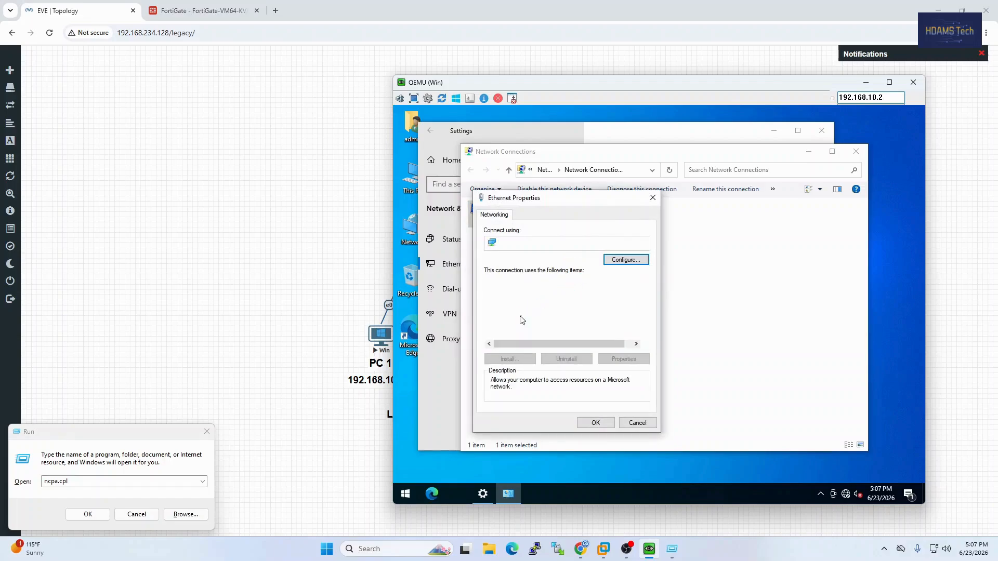
left_click(550, 310)
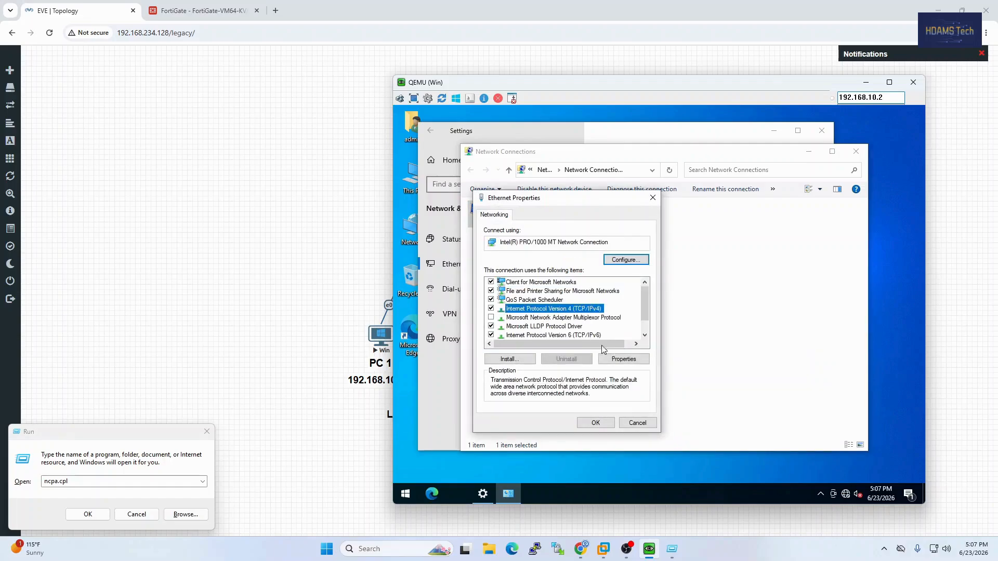
left_click(618, 363)
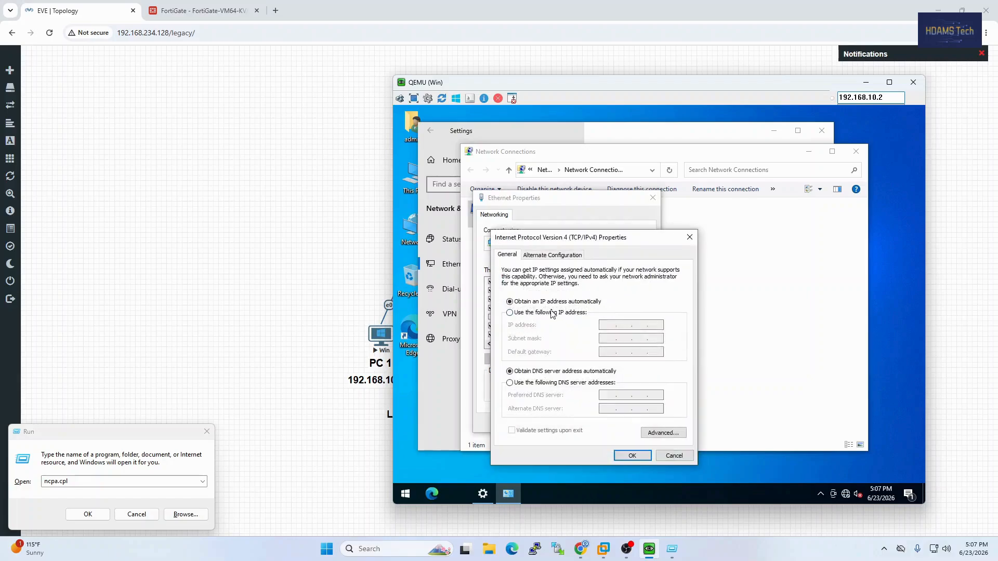
left_click(553, 312)
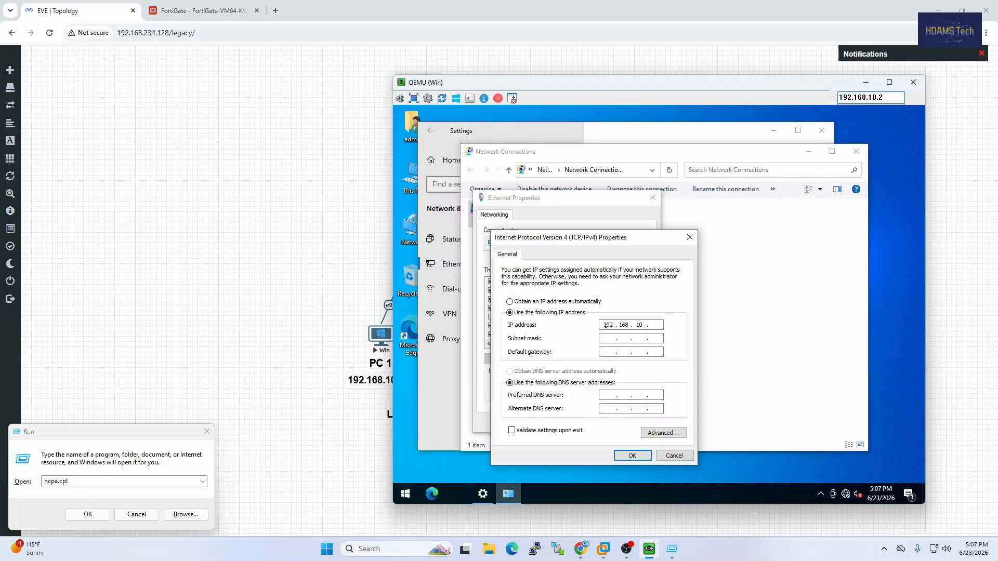
key("Tab")
key("Tab")
left_click(635, 456)
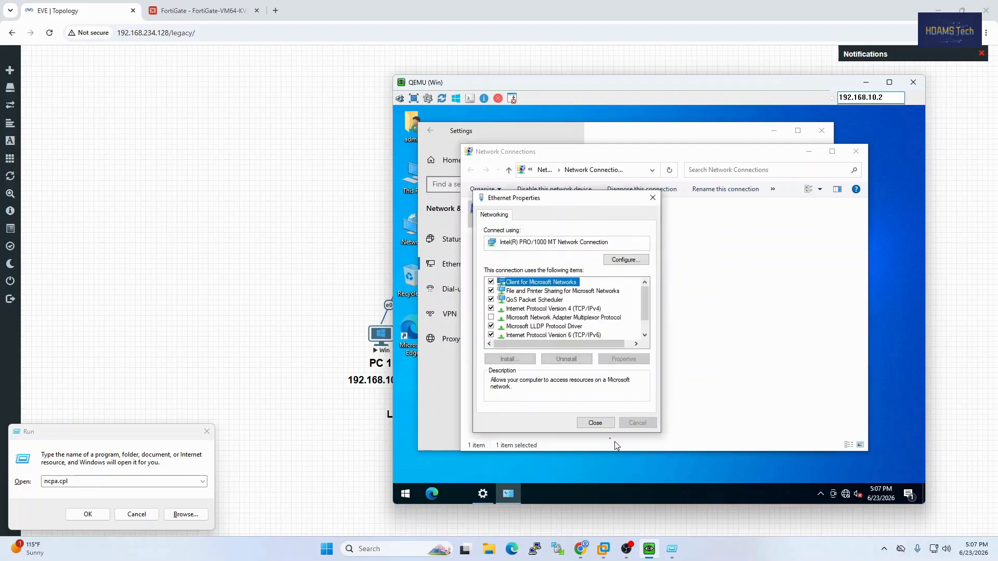
left_click(595, 423)
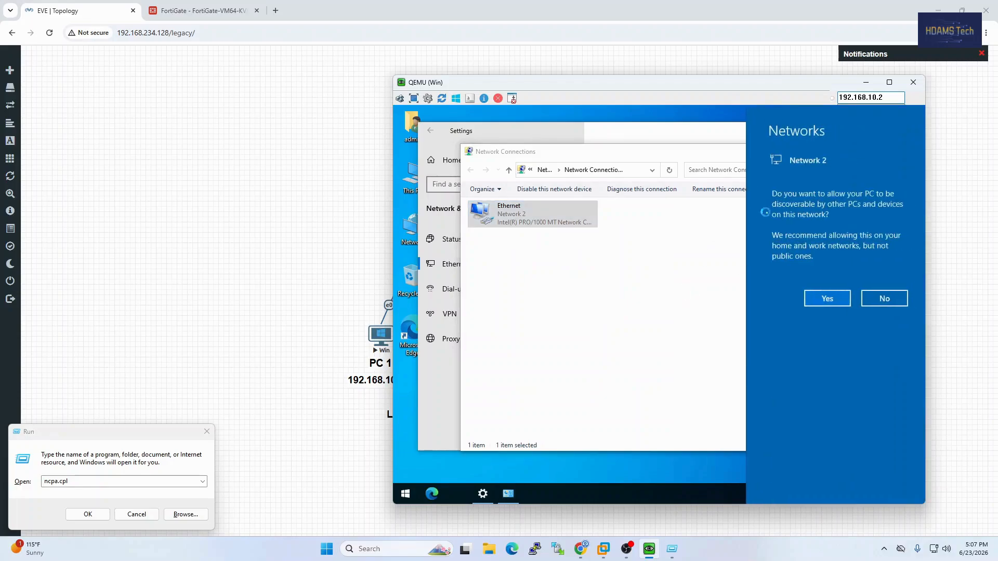
left_click(824, 304)
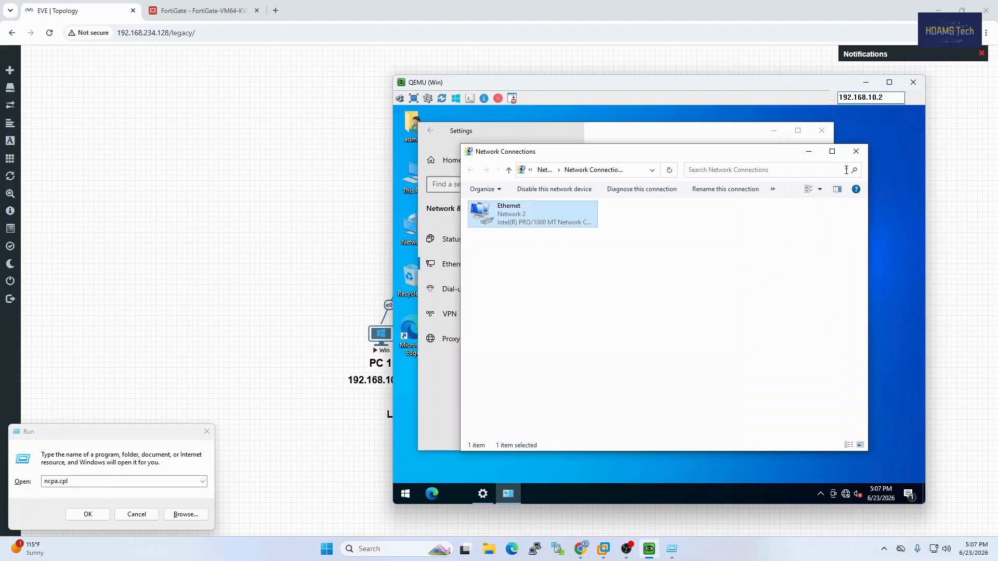
Close the Network Connections and Settings windows on PC 1
left_click(851, 155)
left_click(822, 130)
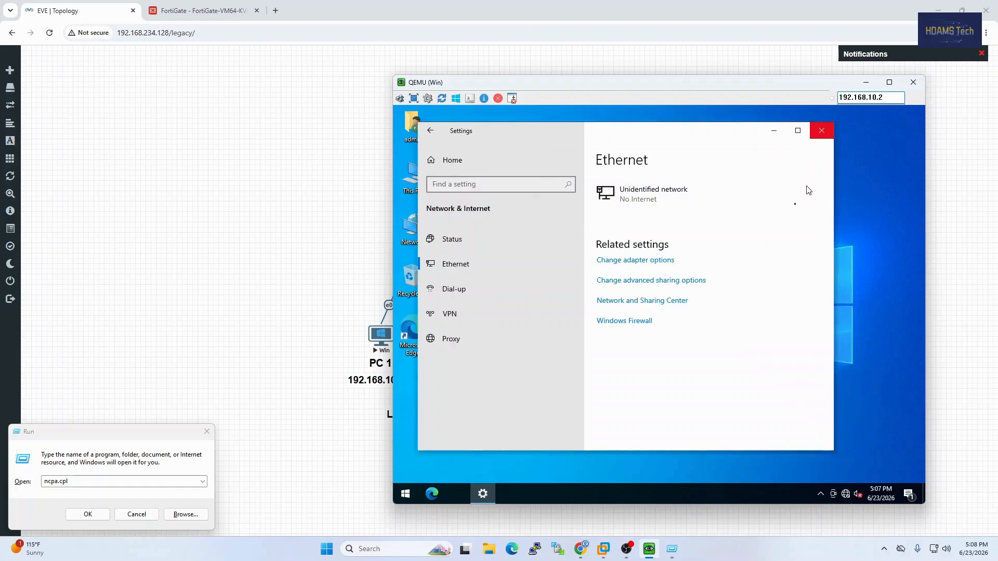
left_click(572, 331)
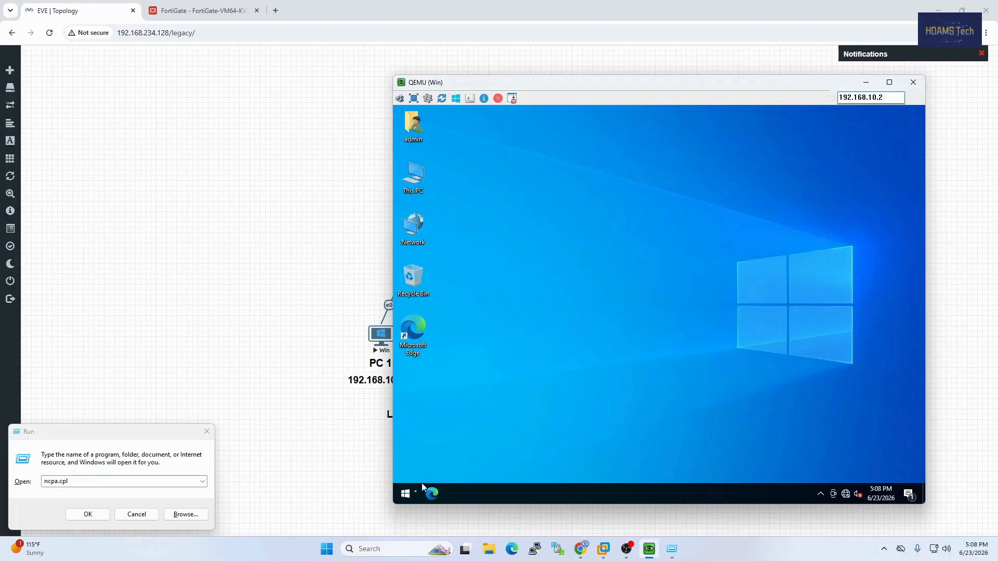
Test PC 1's internet connectivity by pinging 8.8.8.8 from a Command Prompt, and minimise the prompt window
left_click(408, 495)
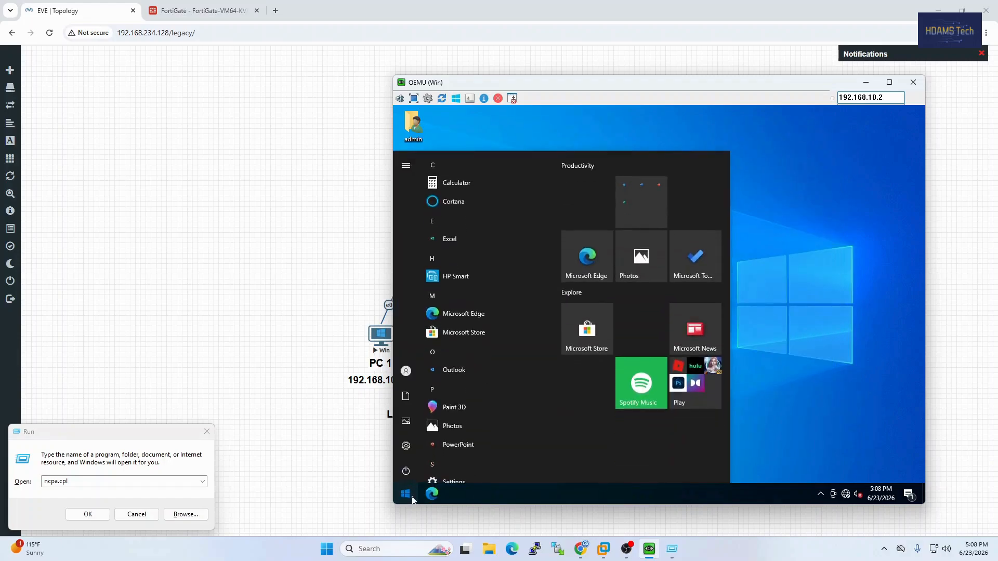
type("cmd")
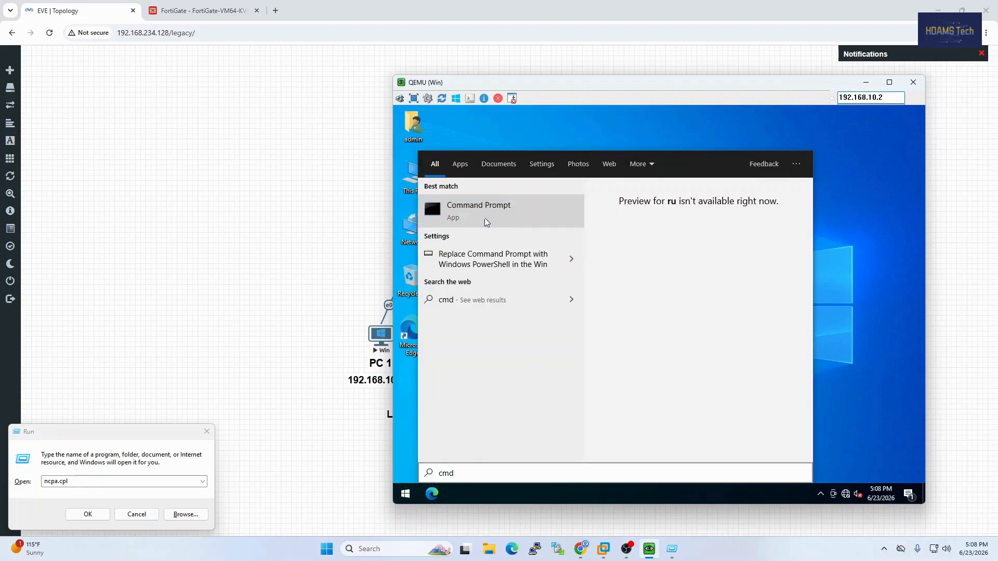
left_click(487, 222)
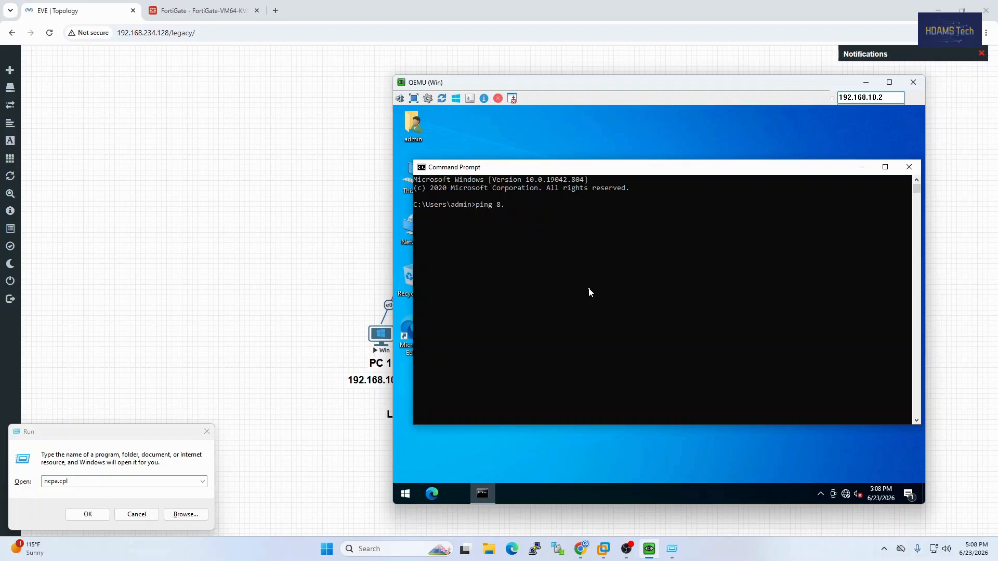
type("ping 8.8.8.8")
key("Return")
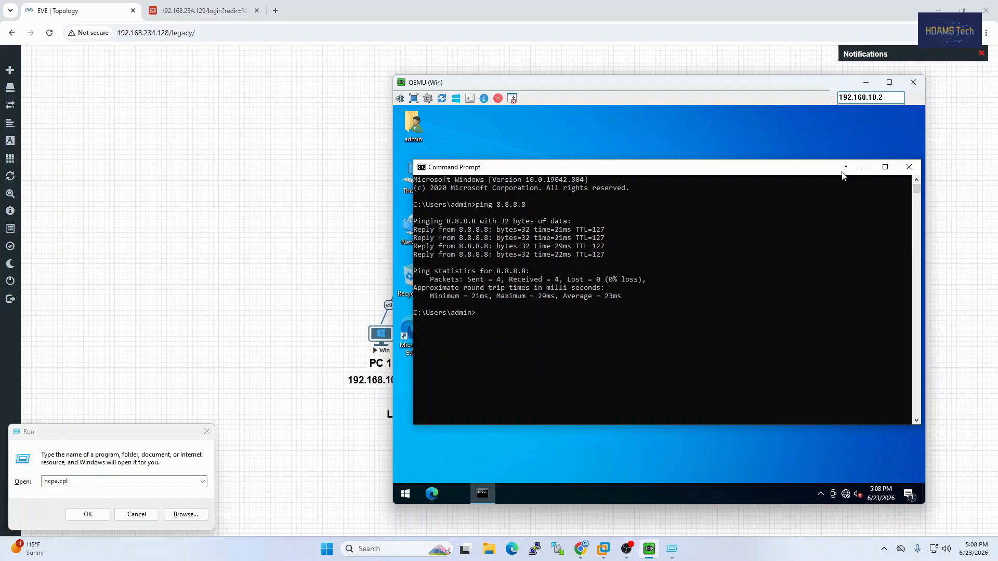
left_click(862, 167)
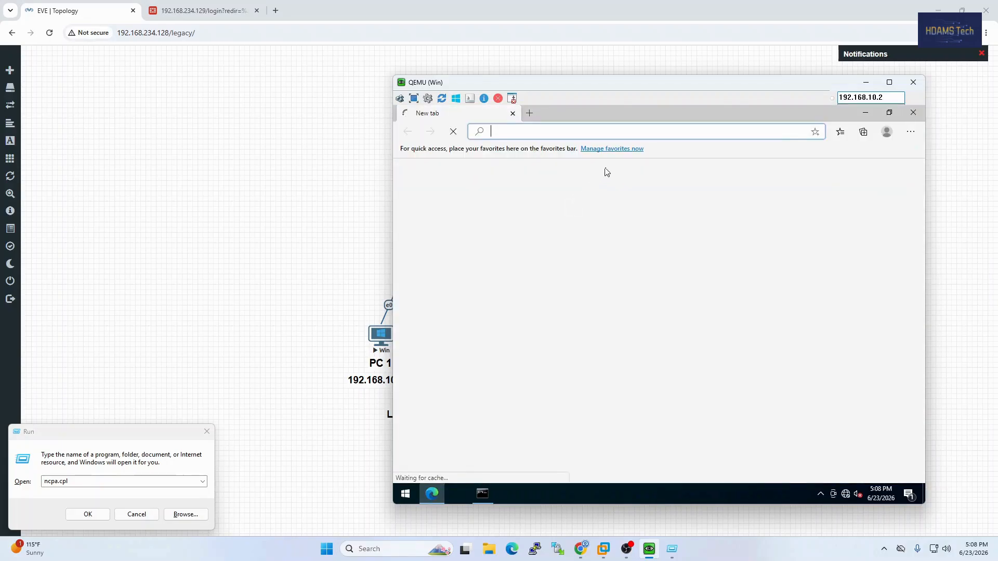
type("www")
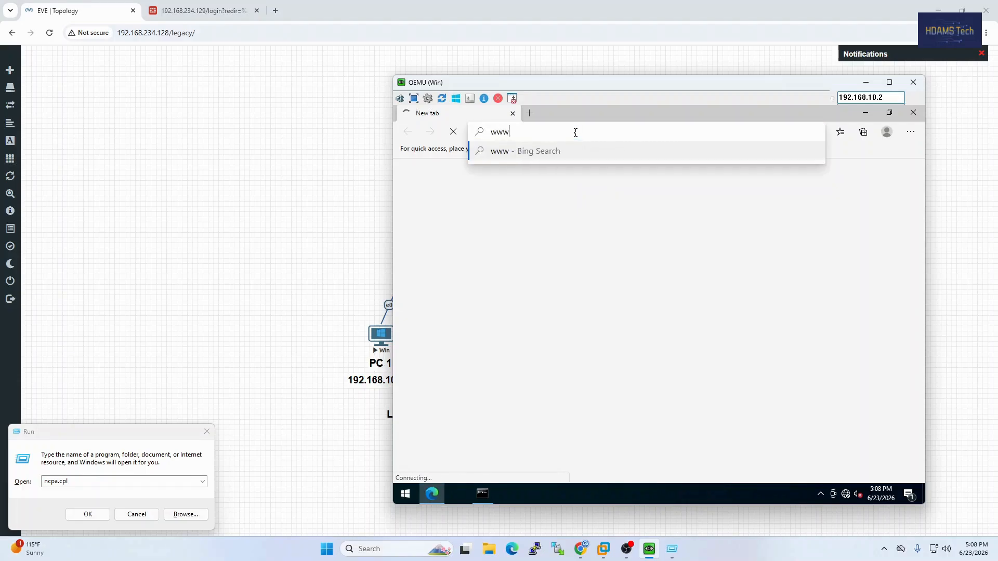
type(".g")
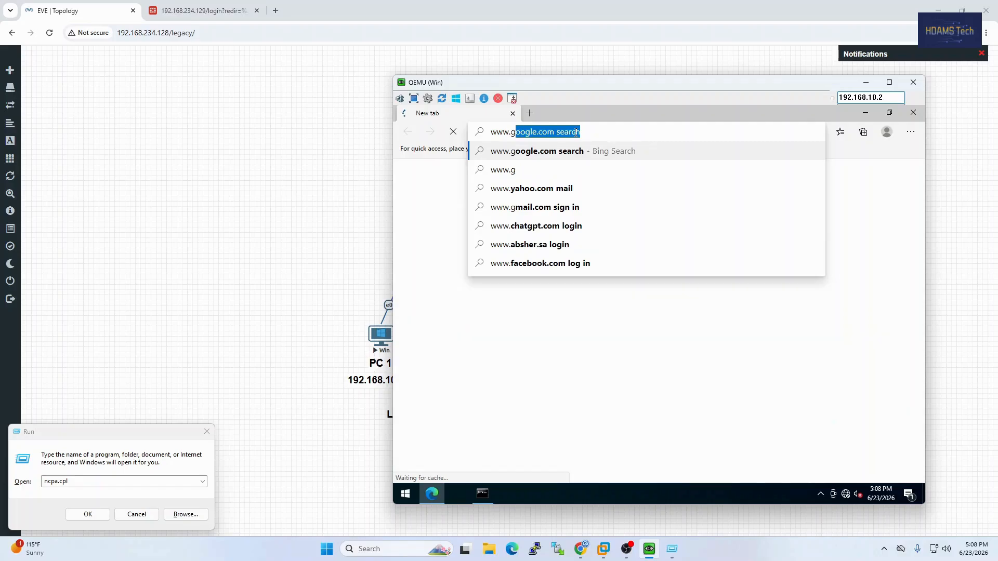
type("oogle.com")
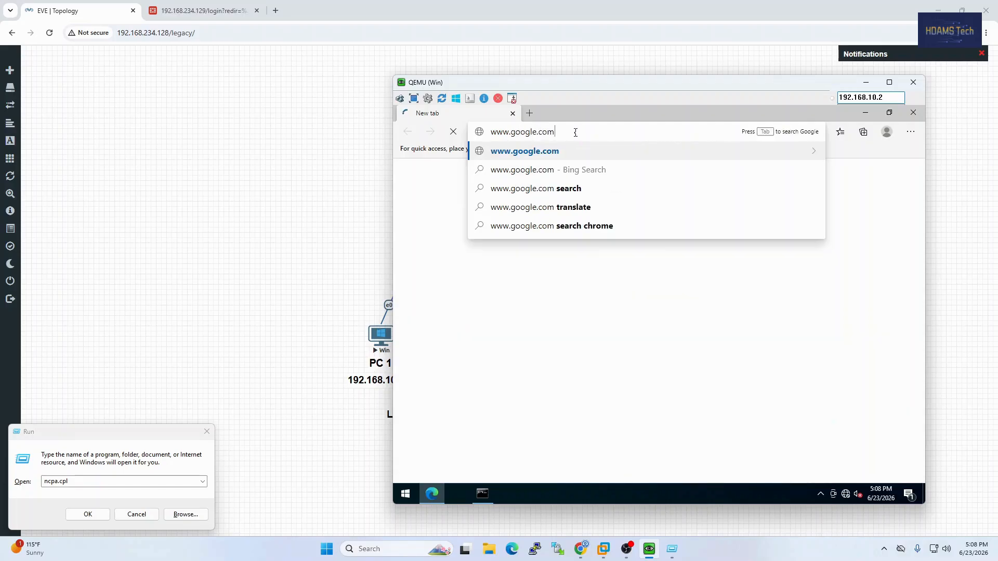
key("Return")
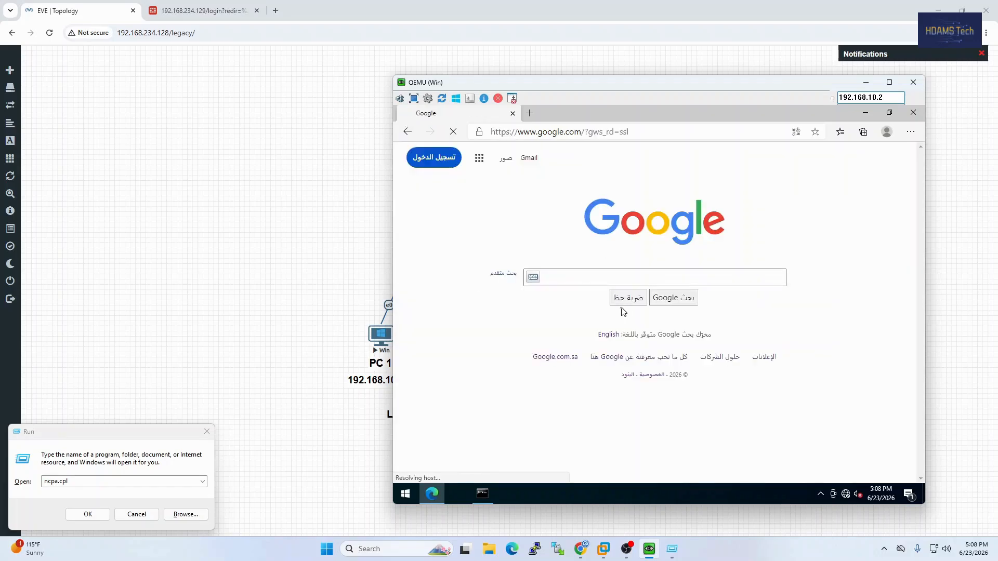
left_click(613, 337)
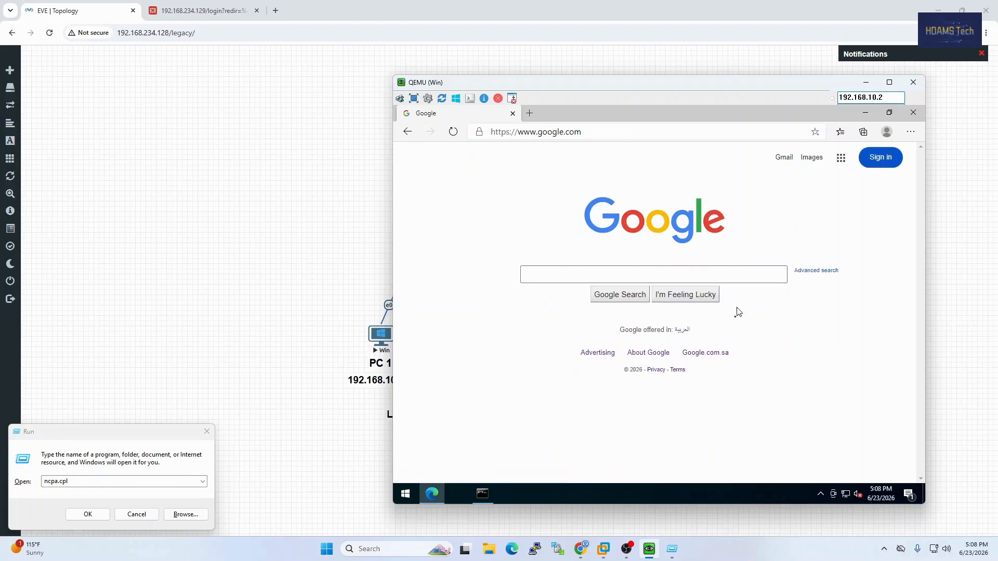
Close PC 1's browser and clear the console window and the host's Run dialog away from the topology
left_click(913, 113)
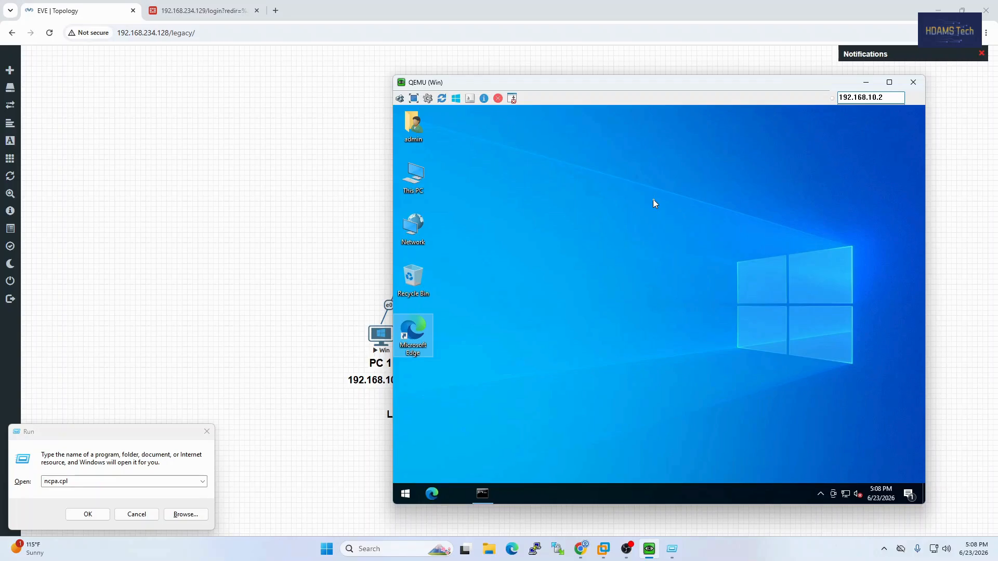
left_click(866, 82)
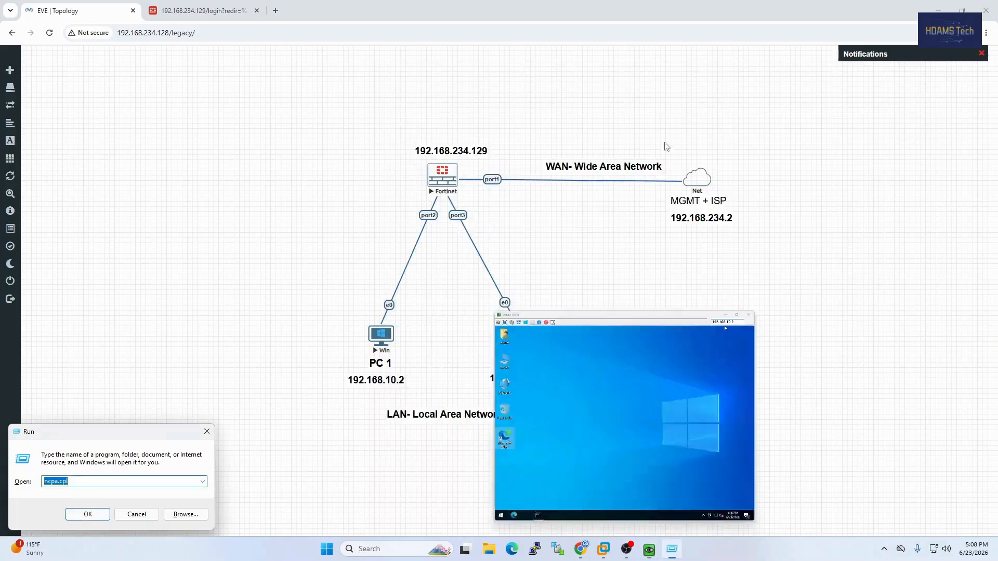
left_click(207, 431)
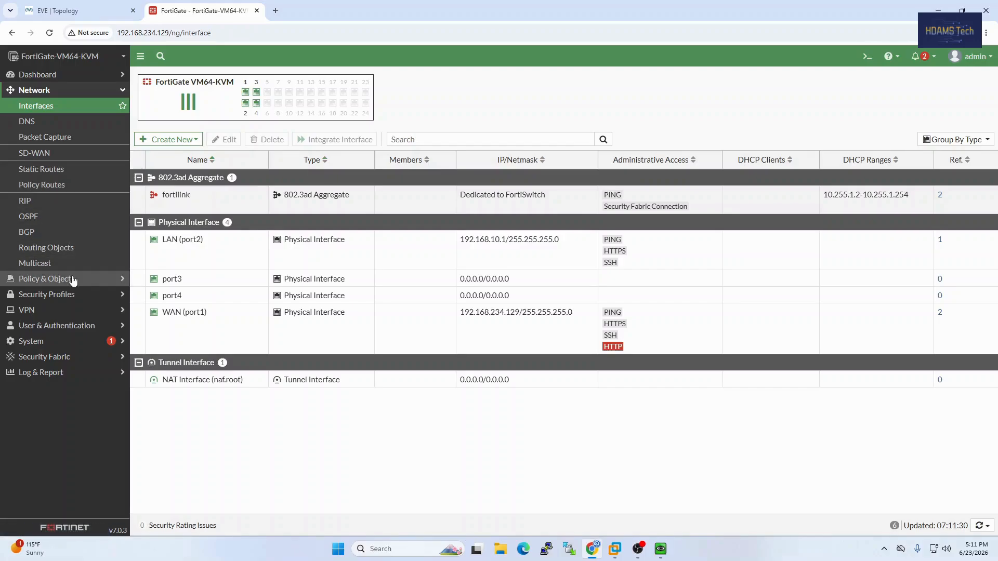
Open the list of firewall policies in the FortiGate web interface
left_click(73, 280)
left_click(95, 122)
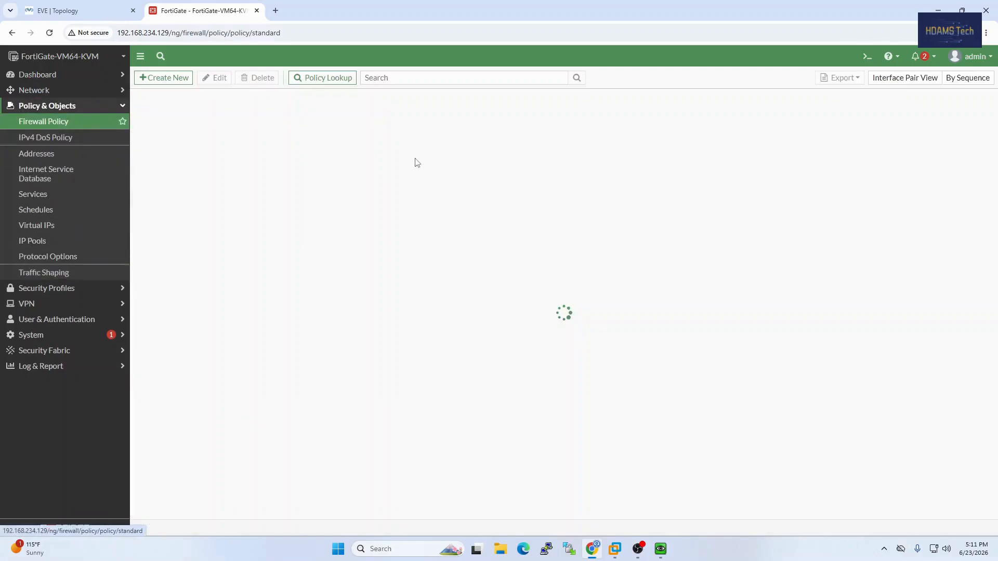